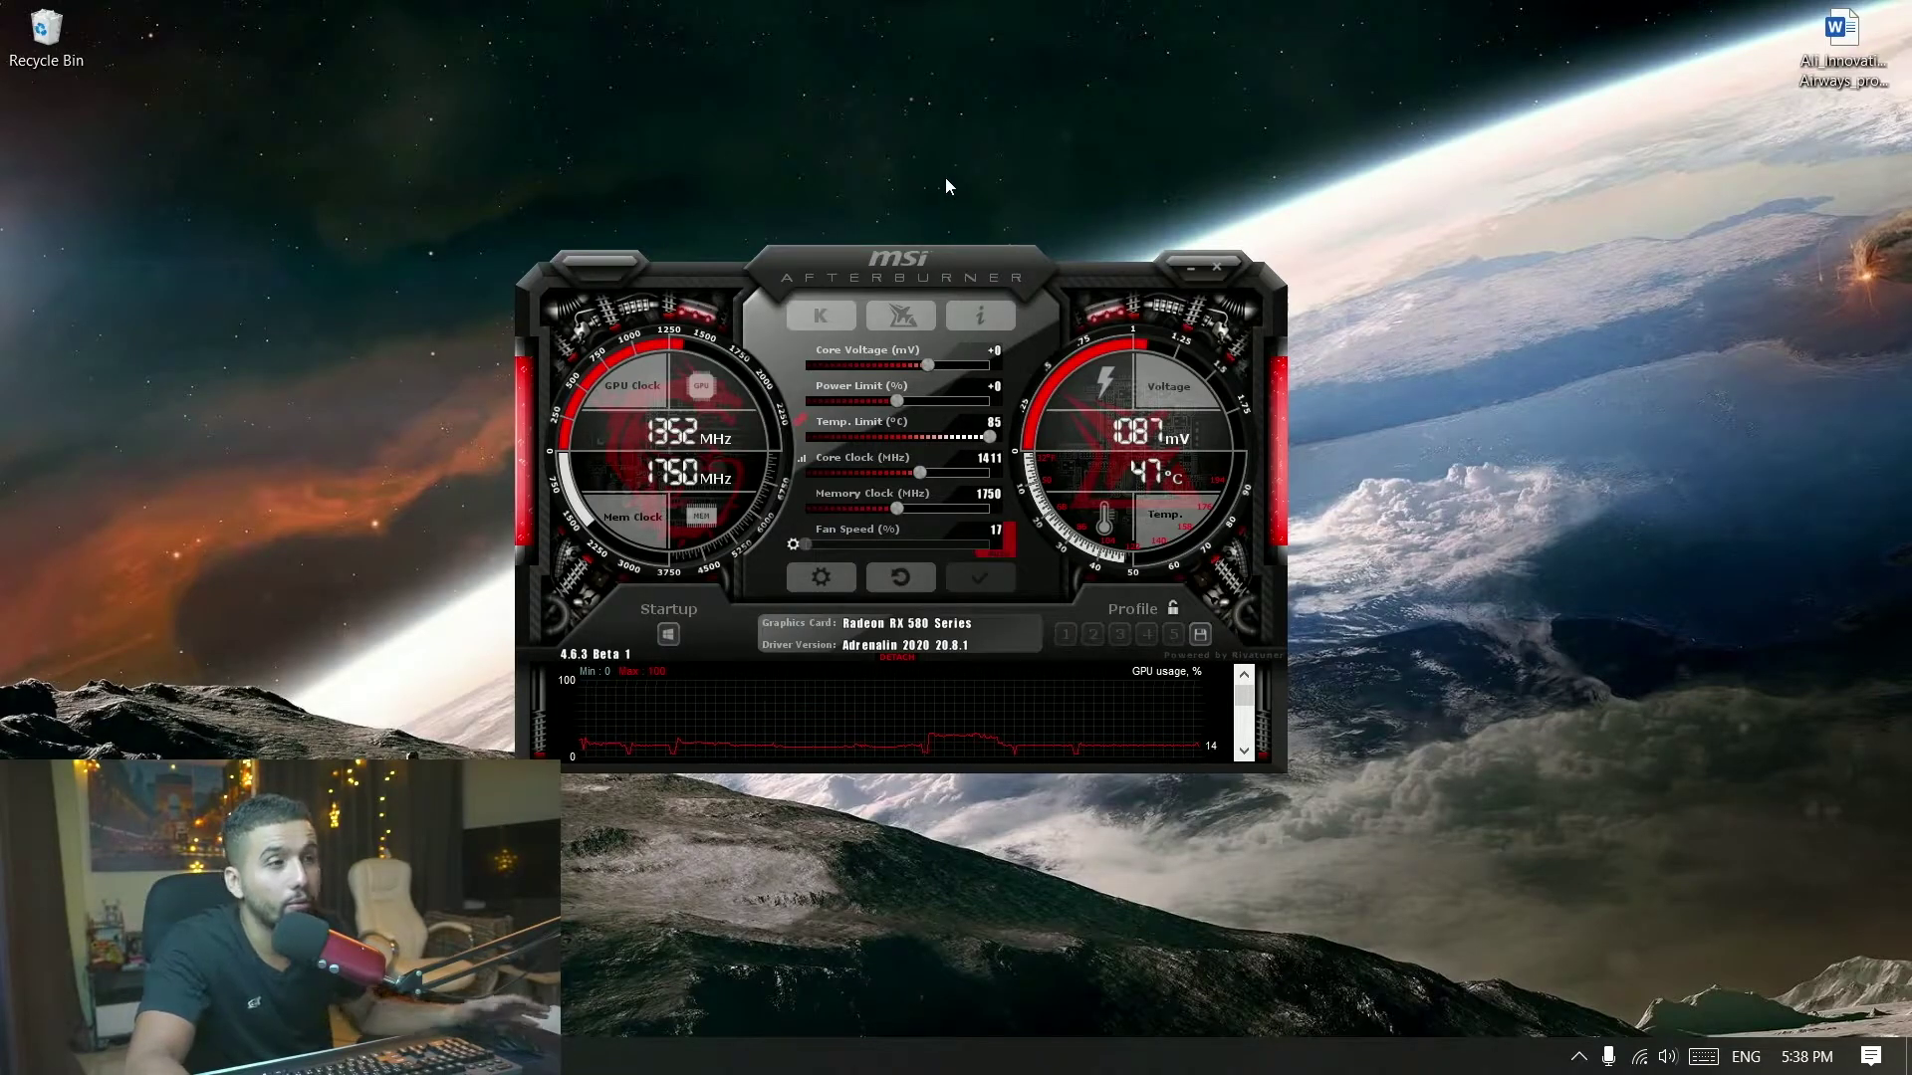
- Open the MSI Afterburner properties on the Monitoring tab
{"action": "left_click_drag", "start_coordinate": [896, 261], "coordinate": [852, 272]}
{"action": "left_click", "coordinate": [772, 588]}
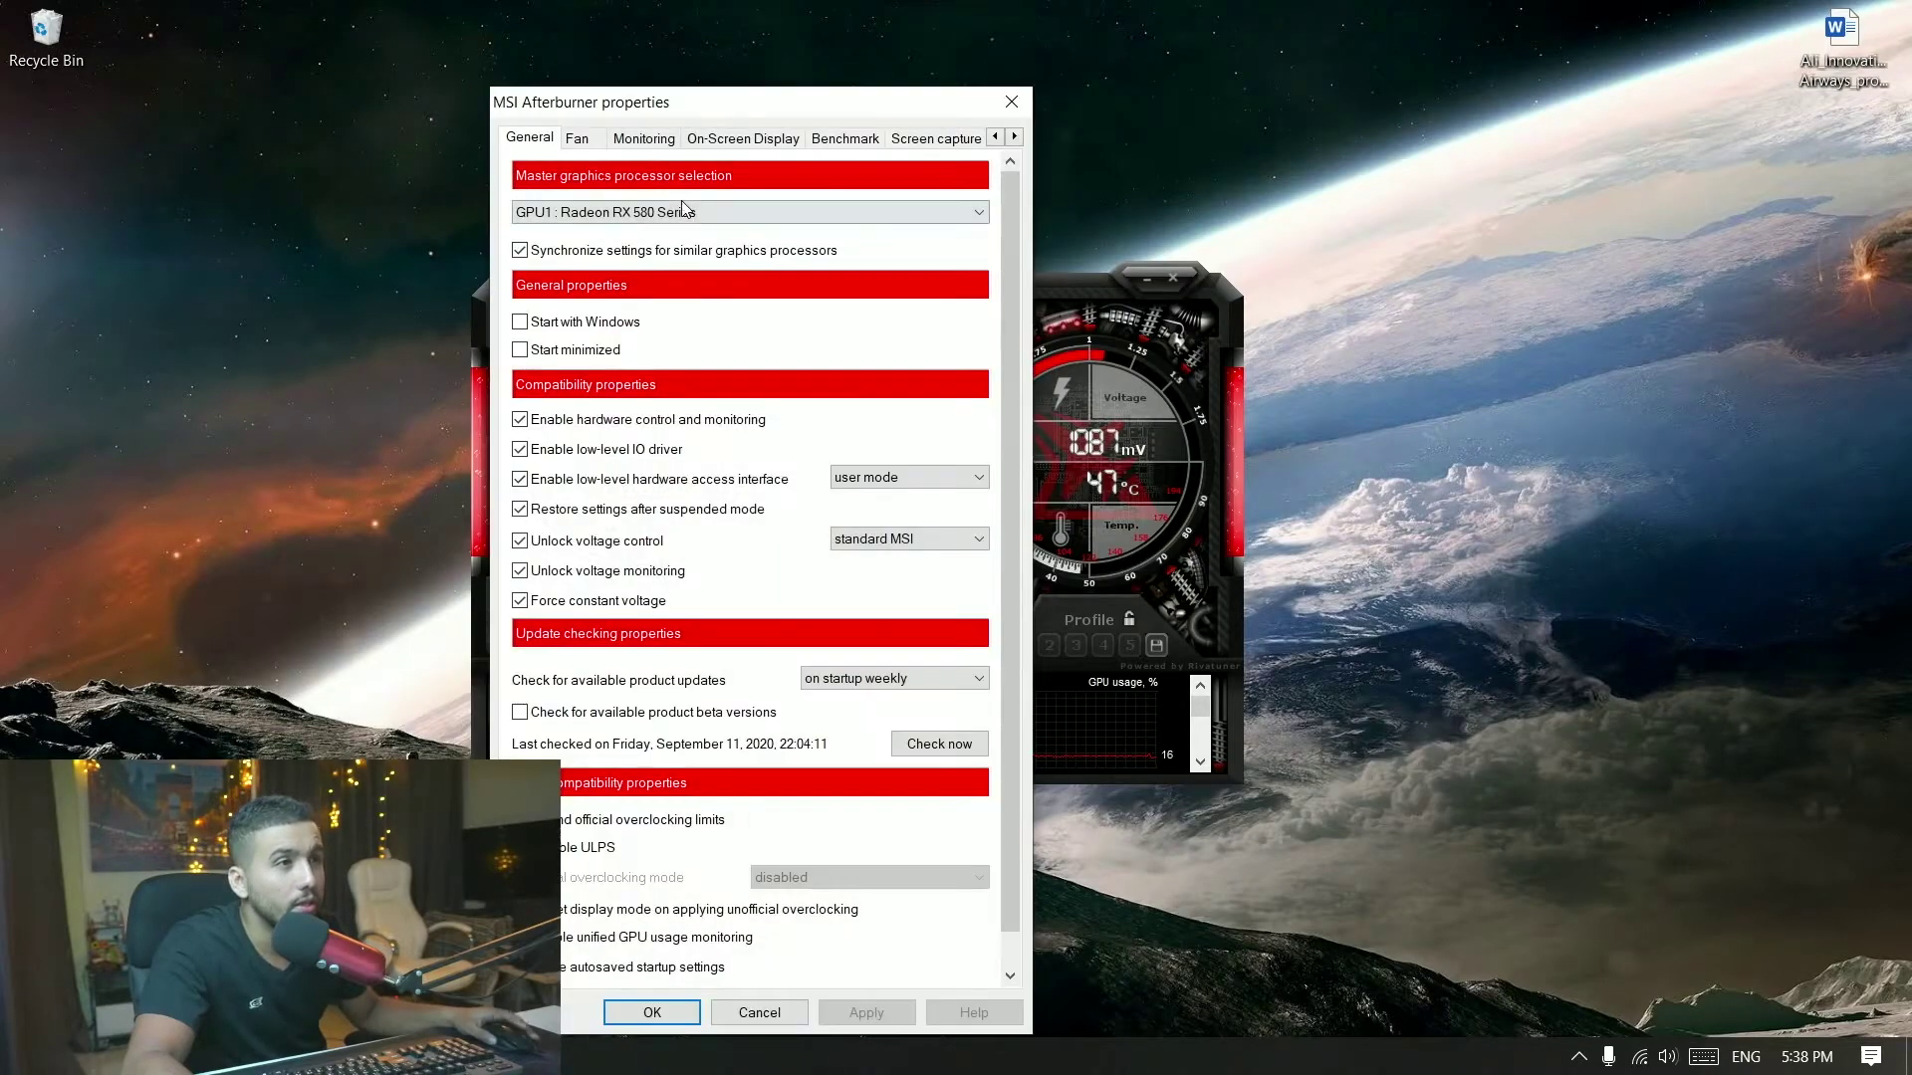
{"action": "left_click", "coordinate": [628, 140]}
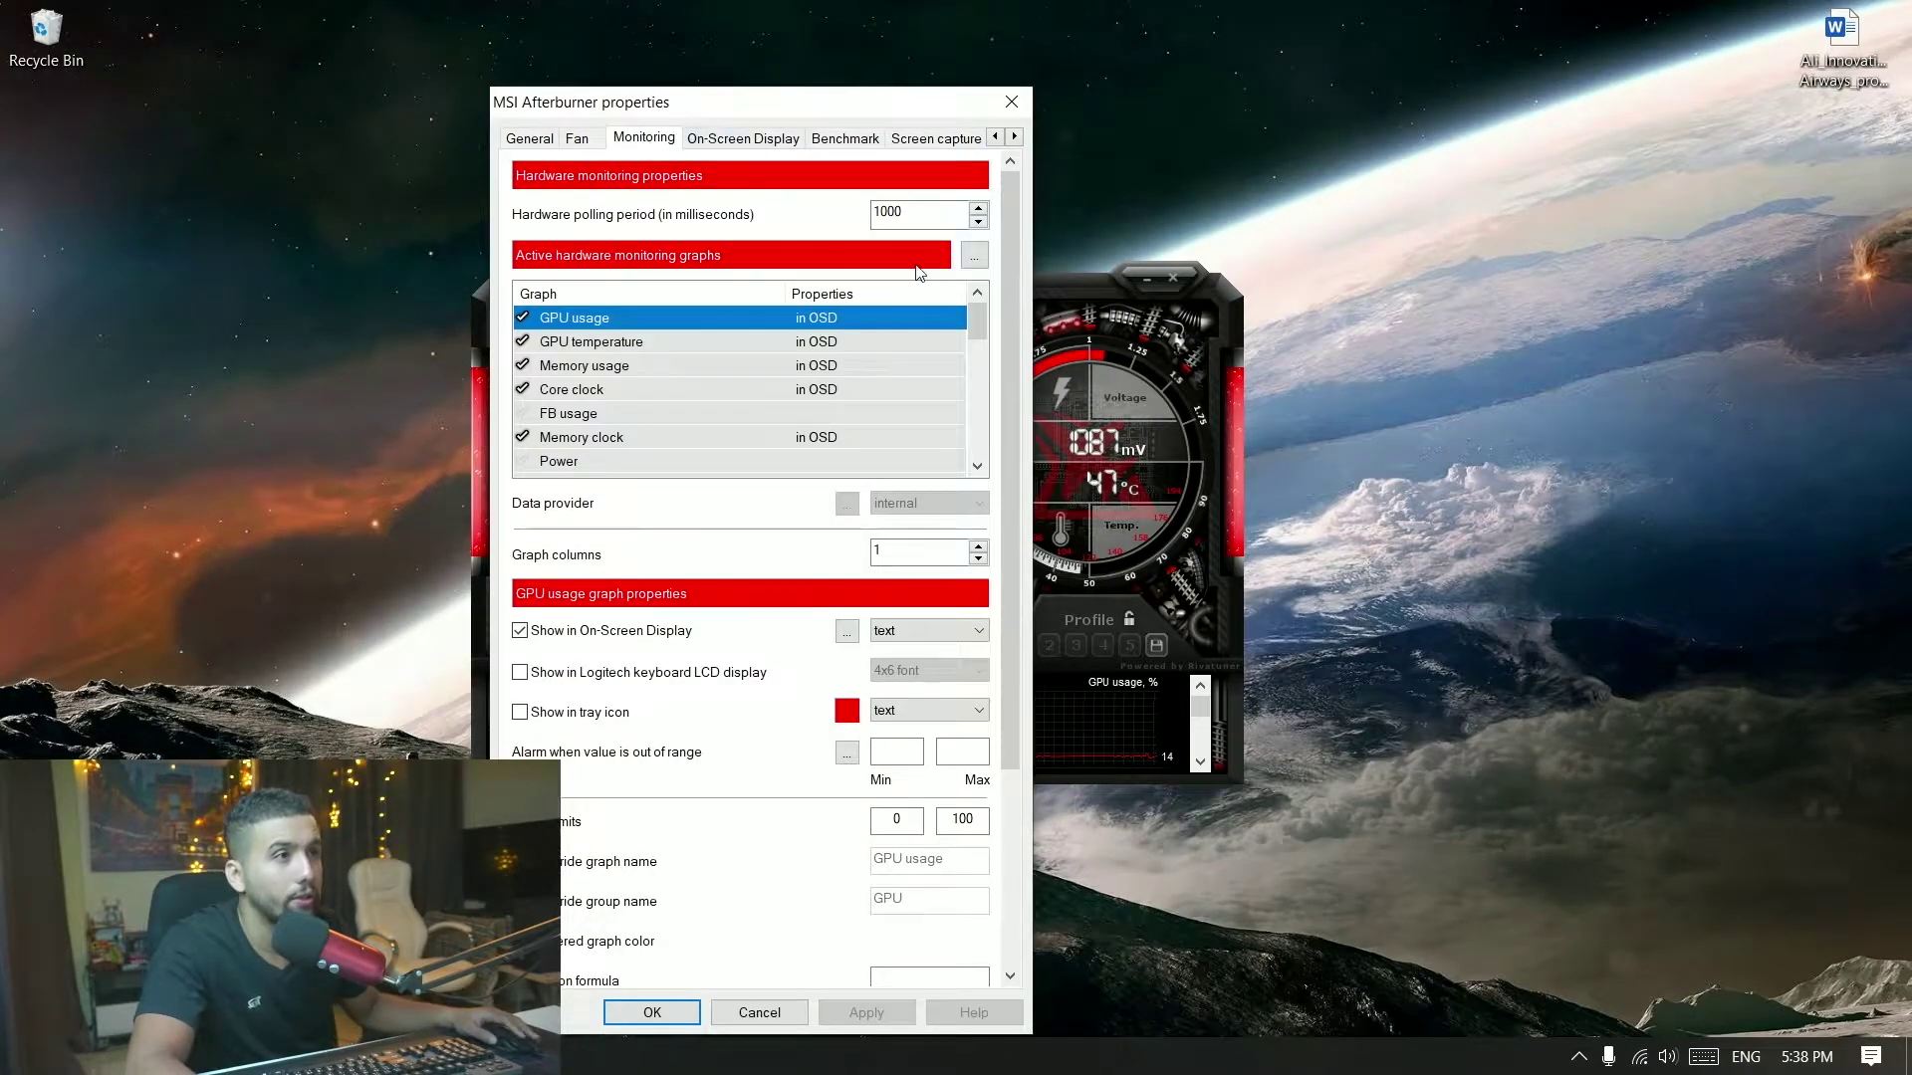
- Look at the hardware monitoring plugins list without changes, then browse the active graphs list
{"action": "left_click", "coordinate": [975, 257]}
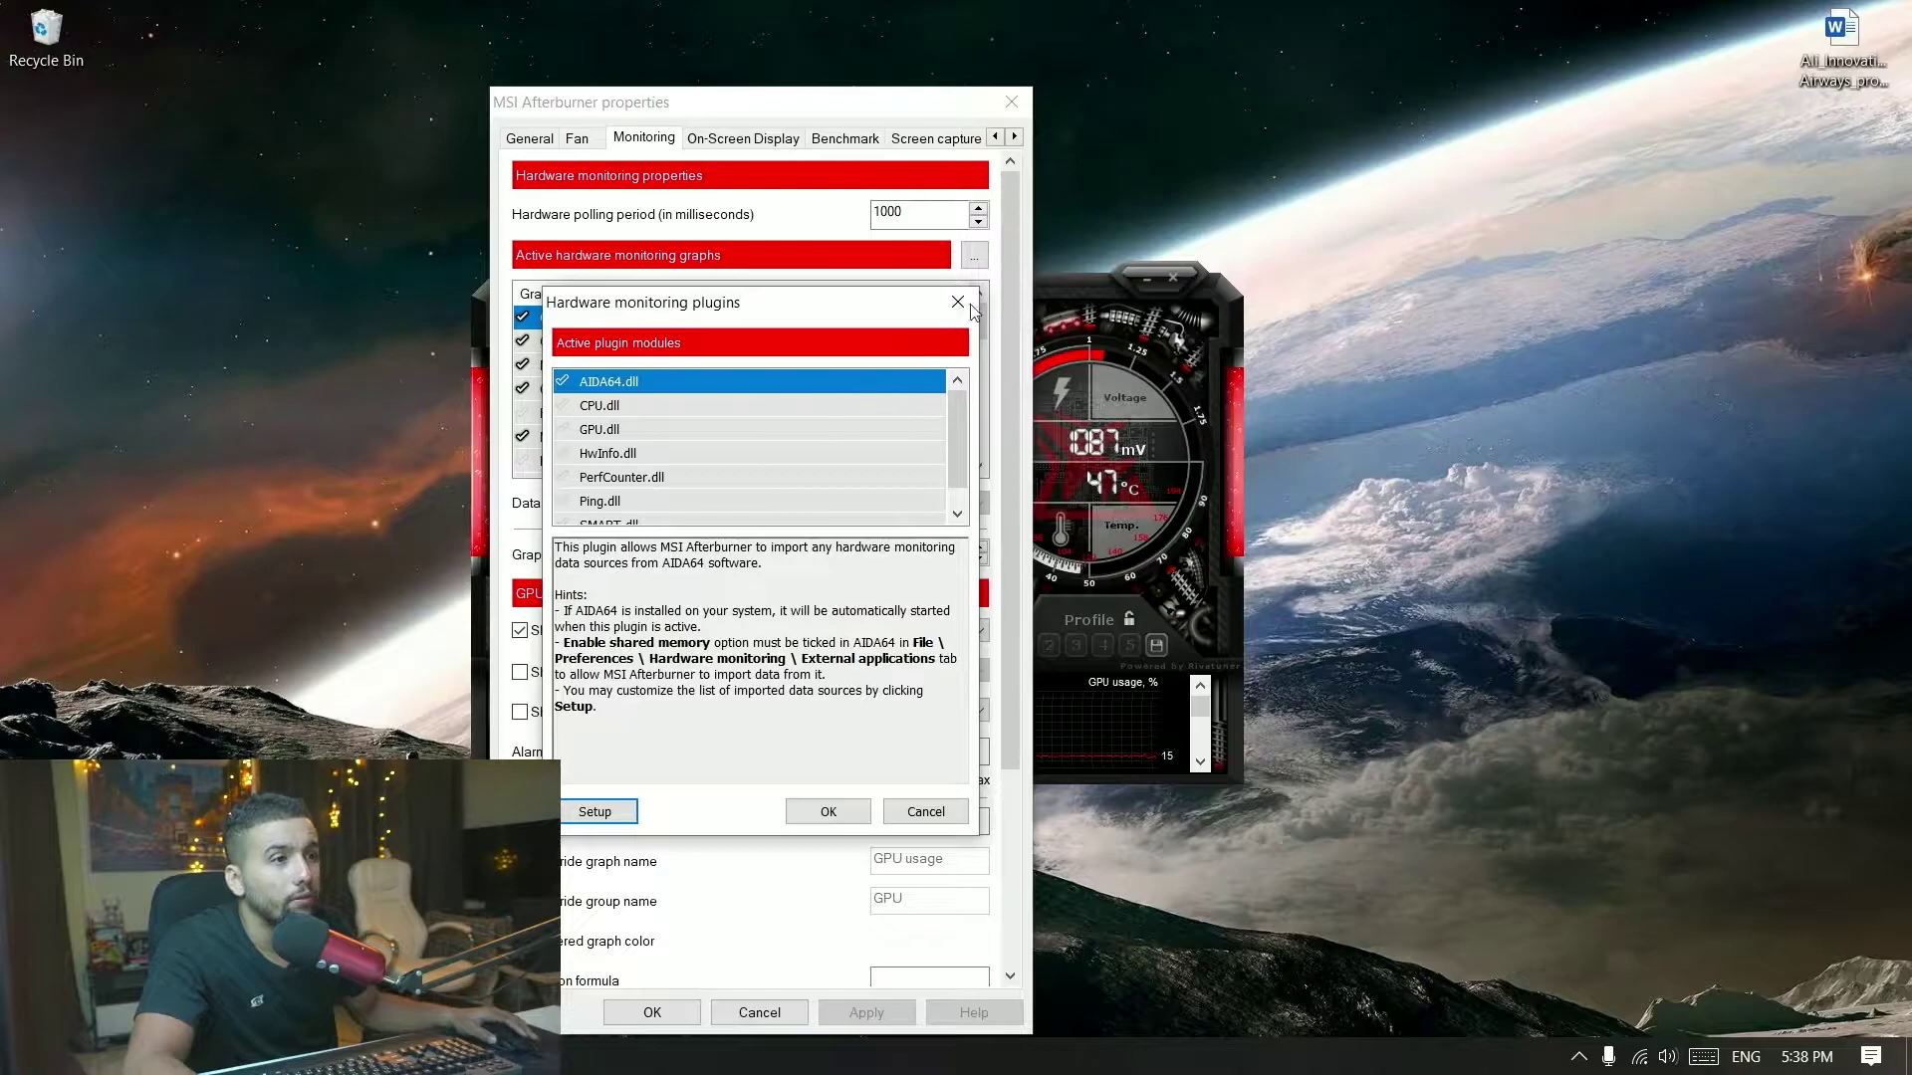
{"action": "left_click", "coordinate": [972, 305]}
{"action": "left_click_drag", "start_coordinate": [981, 321], "coordinate": [959, 426]}
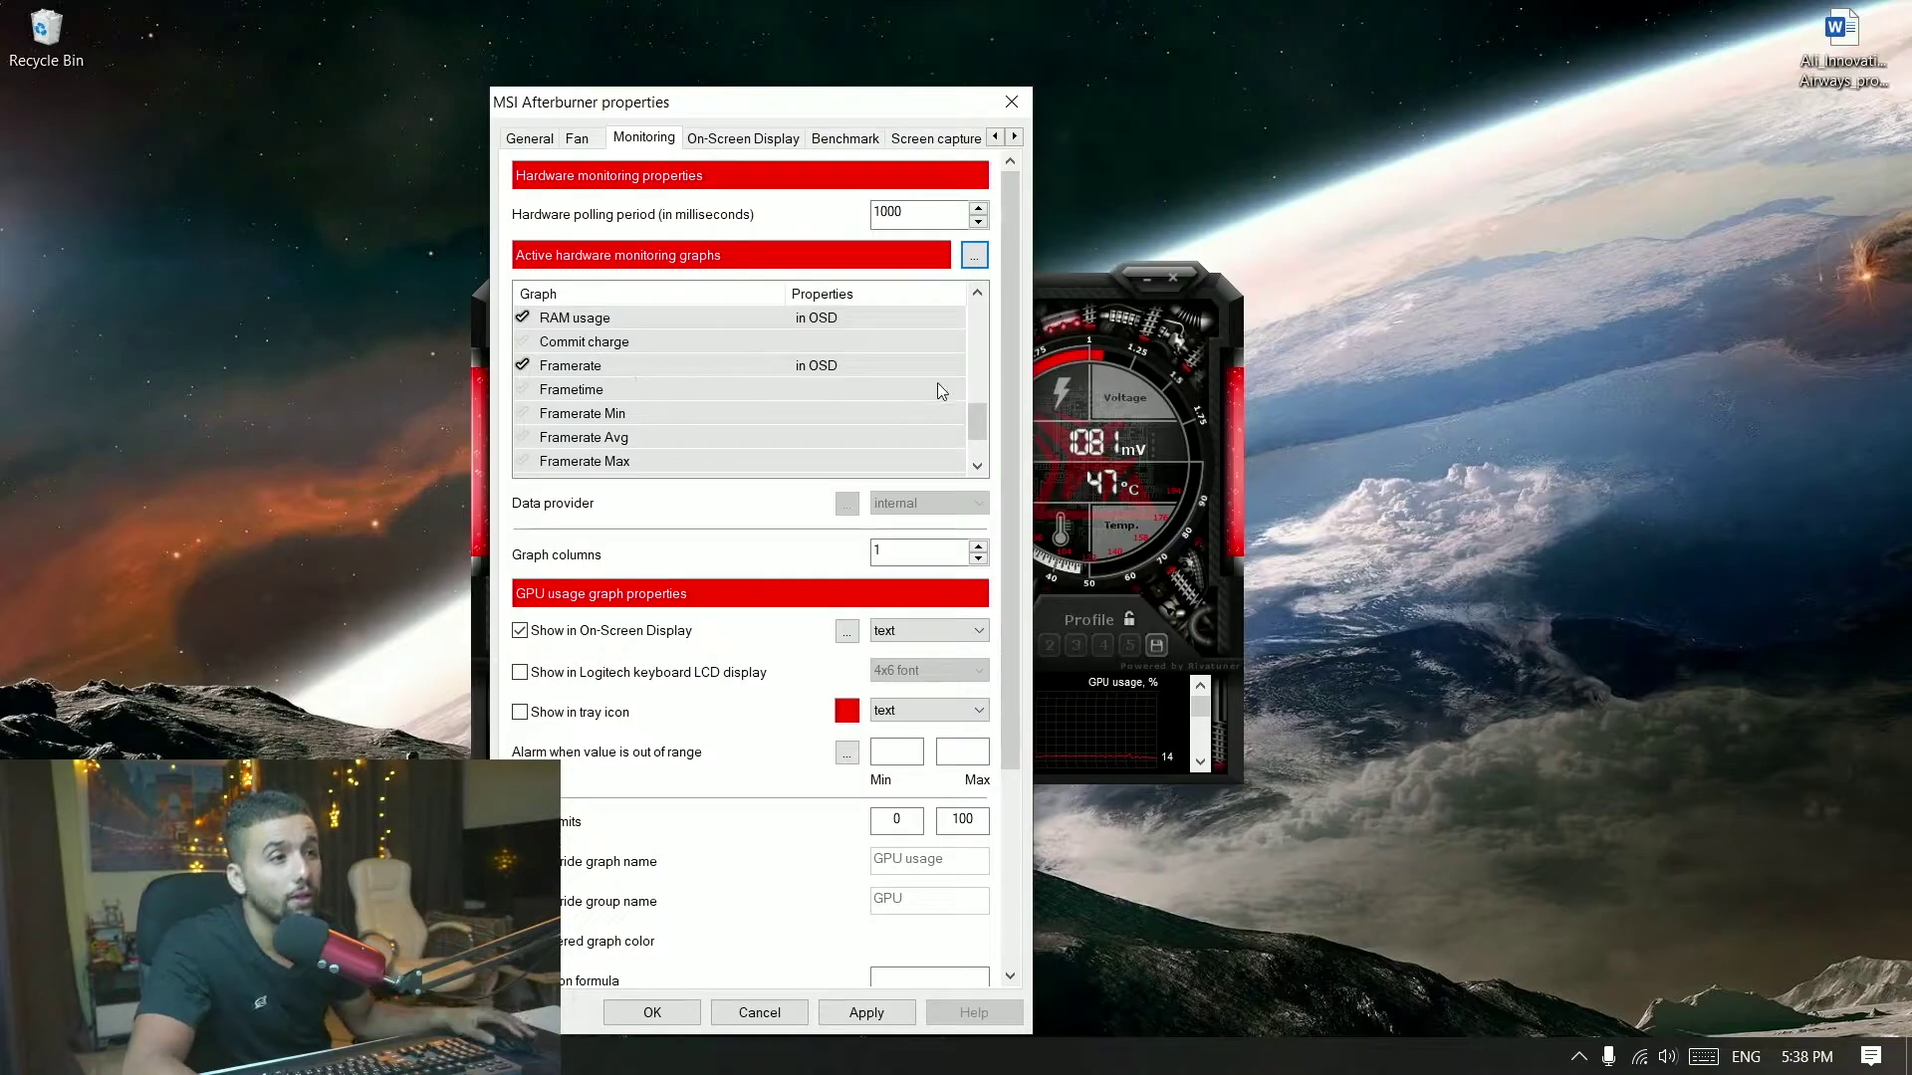
{"action": "mouse_move", "coordinate": [984, 426]}
{"action": "left_mouse_down"}
{"action": "mouse_move", "coordinate": [980, 344]}
{"action": "mouse_move", "coordinate": [965, 459]}
{"action": "left_mouse_up"}
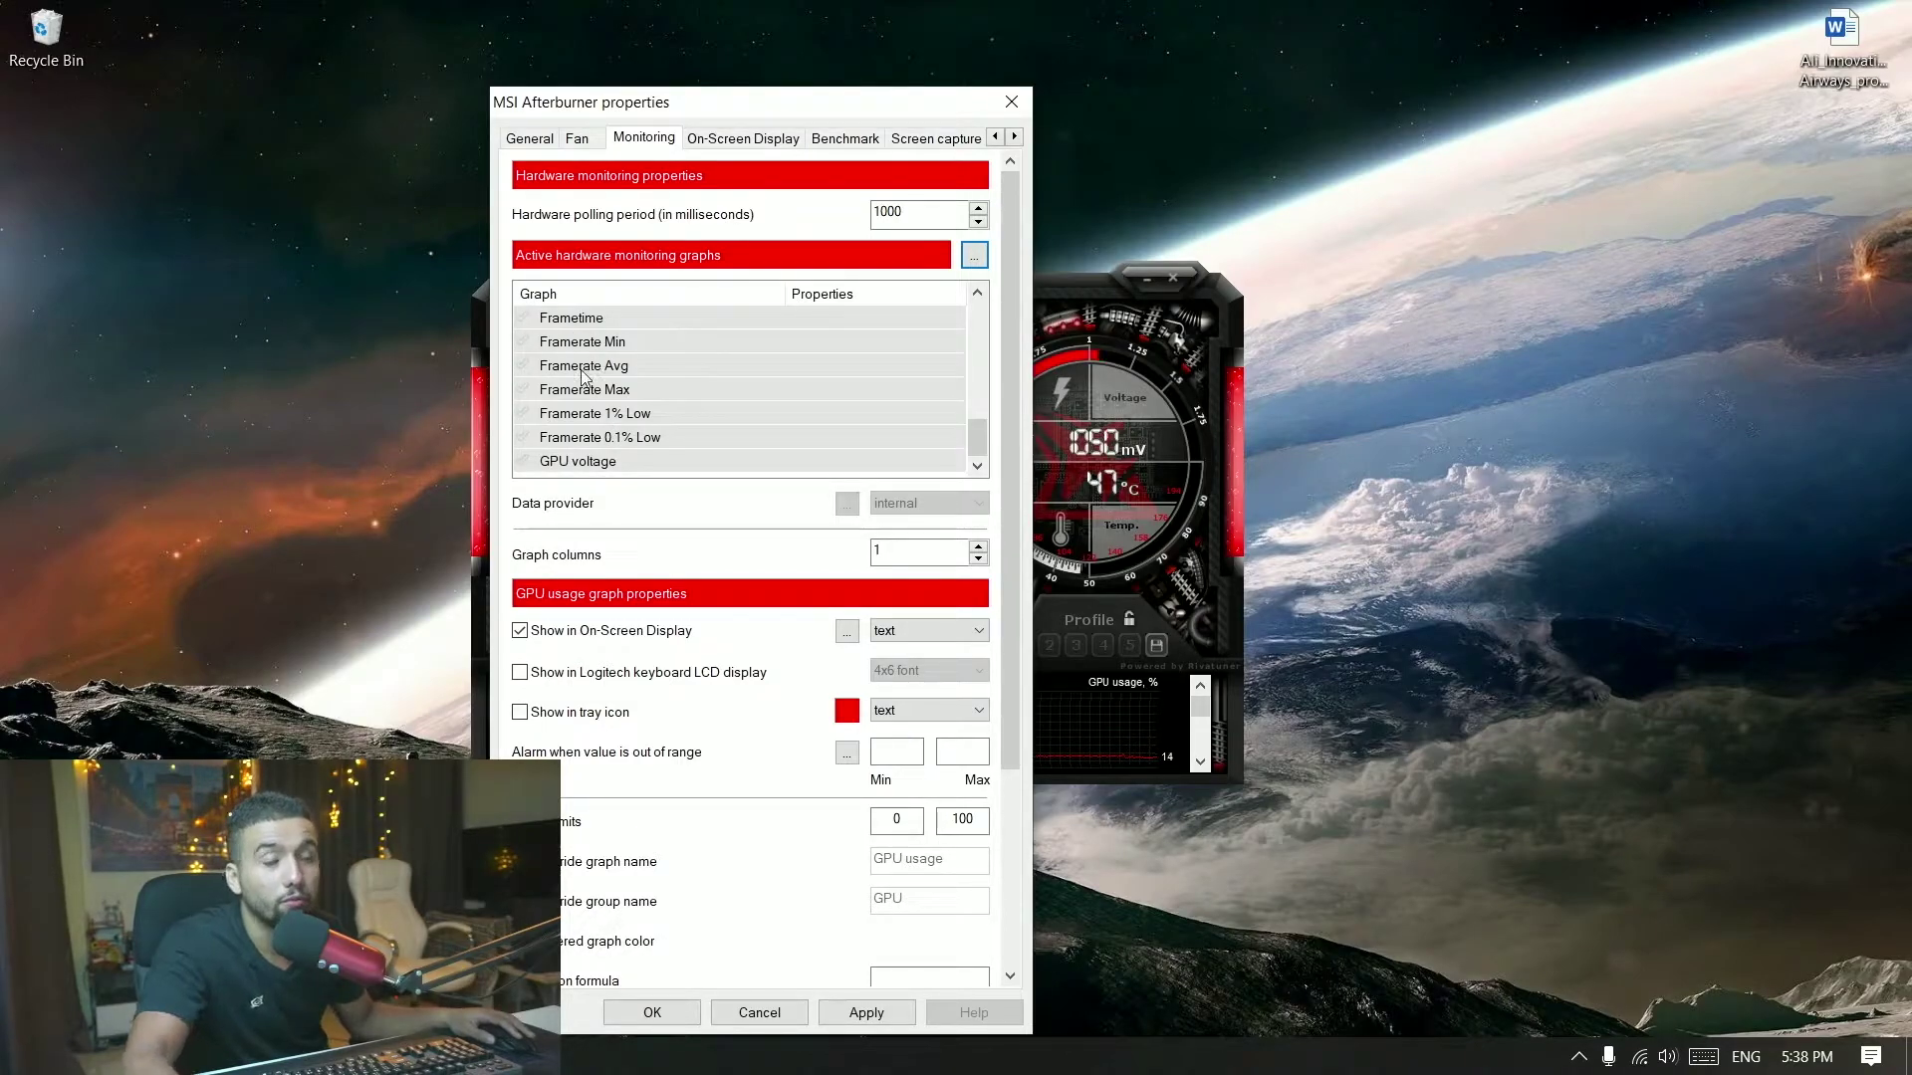
{"action": "left_click_drag", "start_coordinate": [655, 104], "coordinate": [713, 92]}
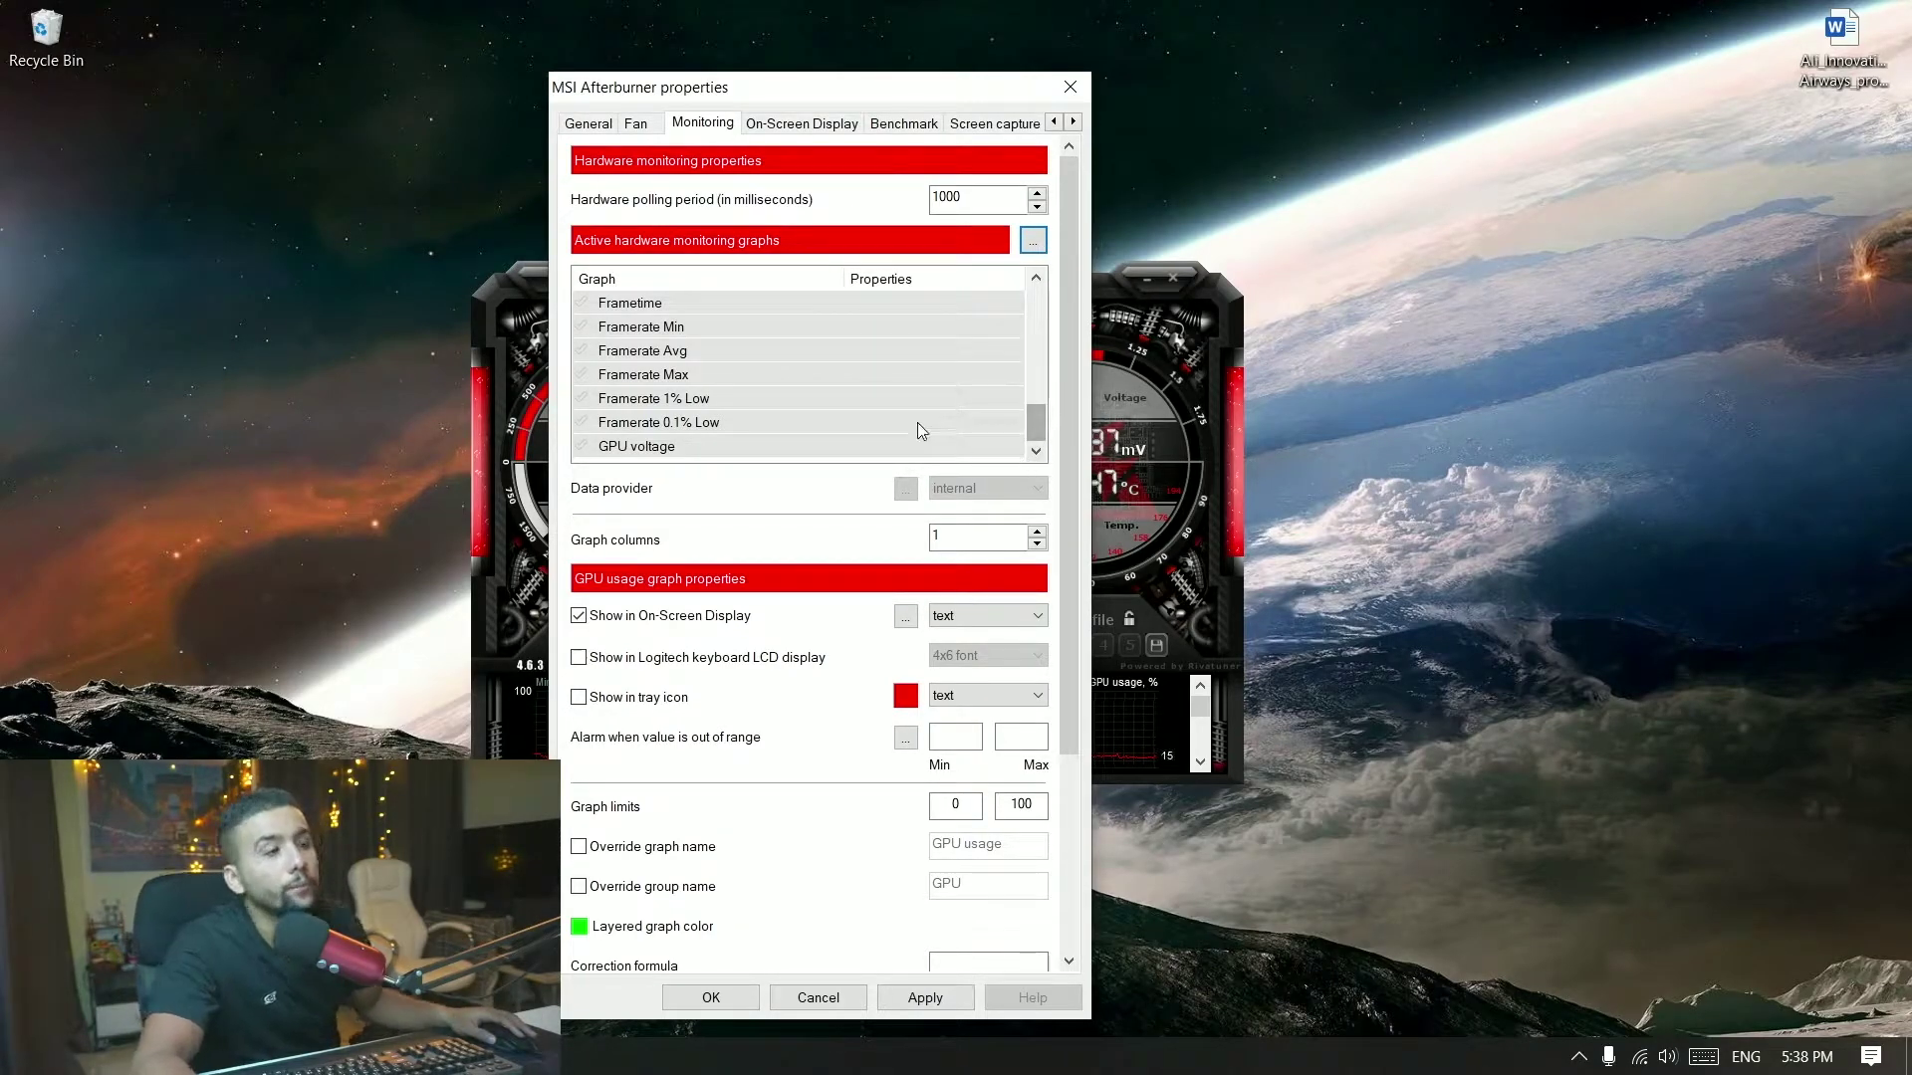
- Enable the HwInfo.dll monitoring plugin and confirm with OK
{"action": "left_click", "coordinate": [1033, 241]}
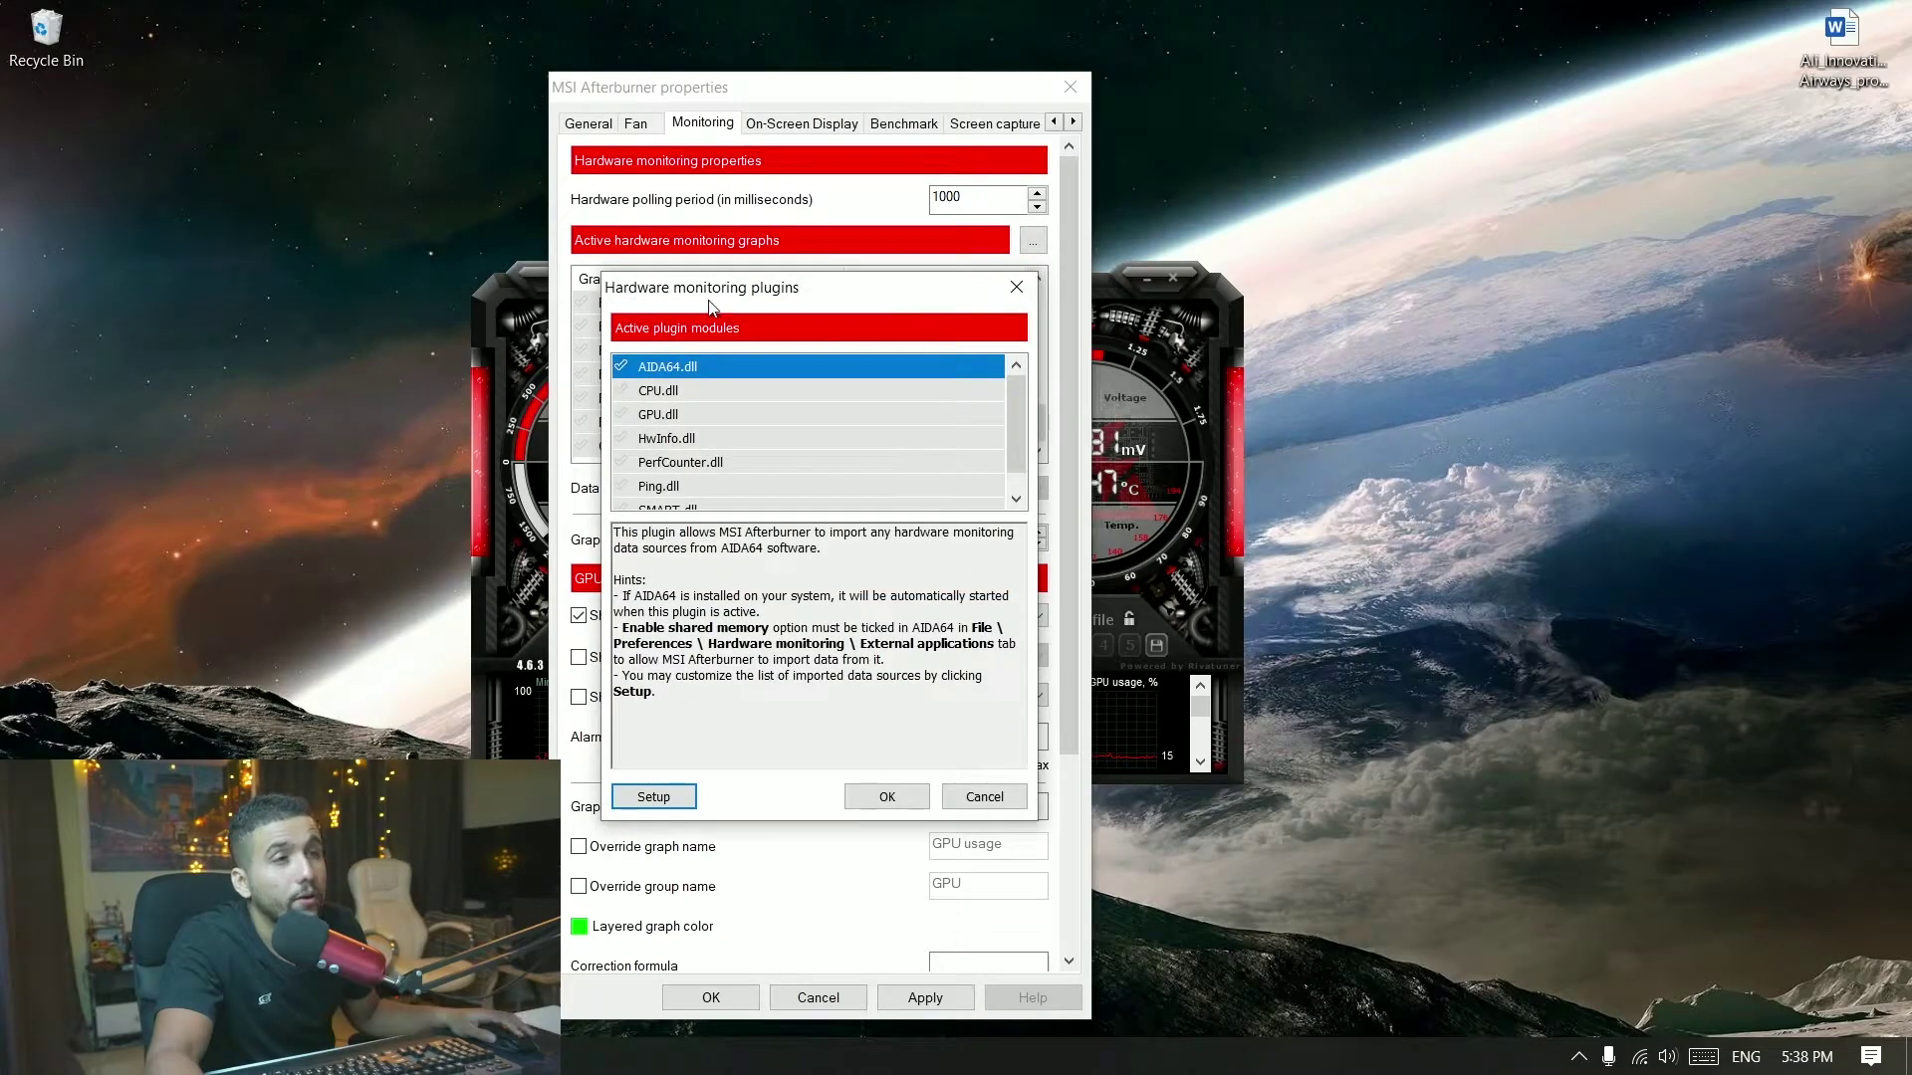
{"action": "left_click_drag", "start_coordinate": [713, 306], "coordinate": [745, 229]}
{"action": "left_click", "coordinate": [686, 364]}
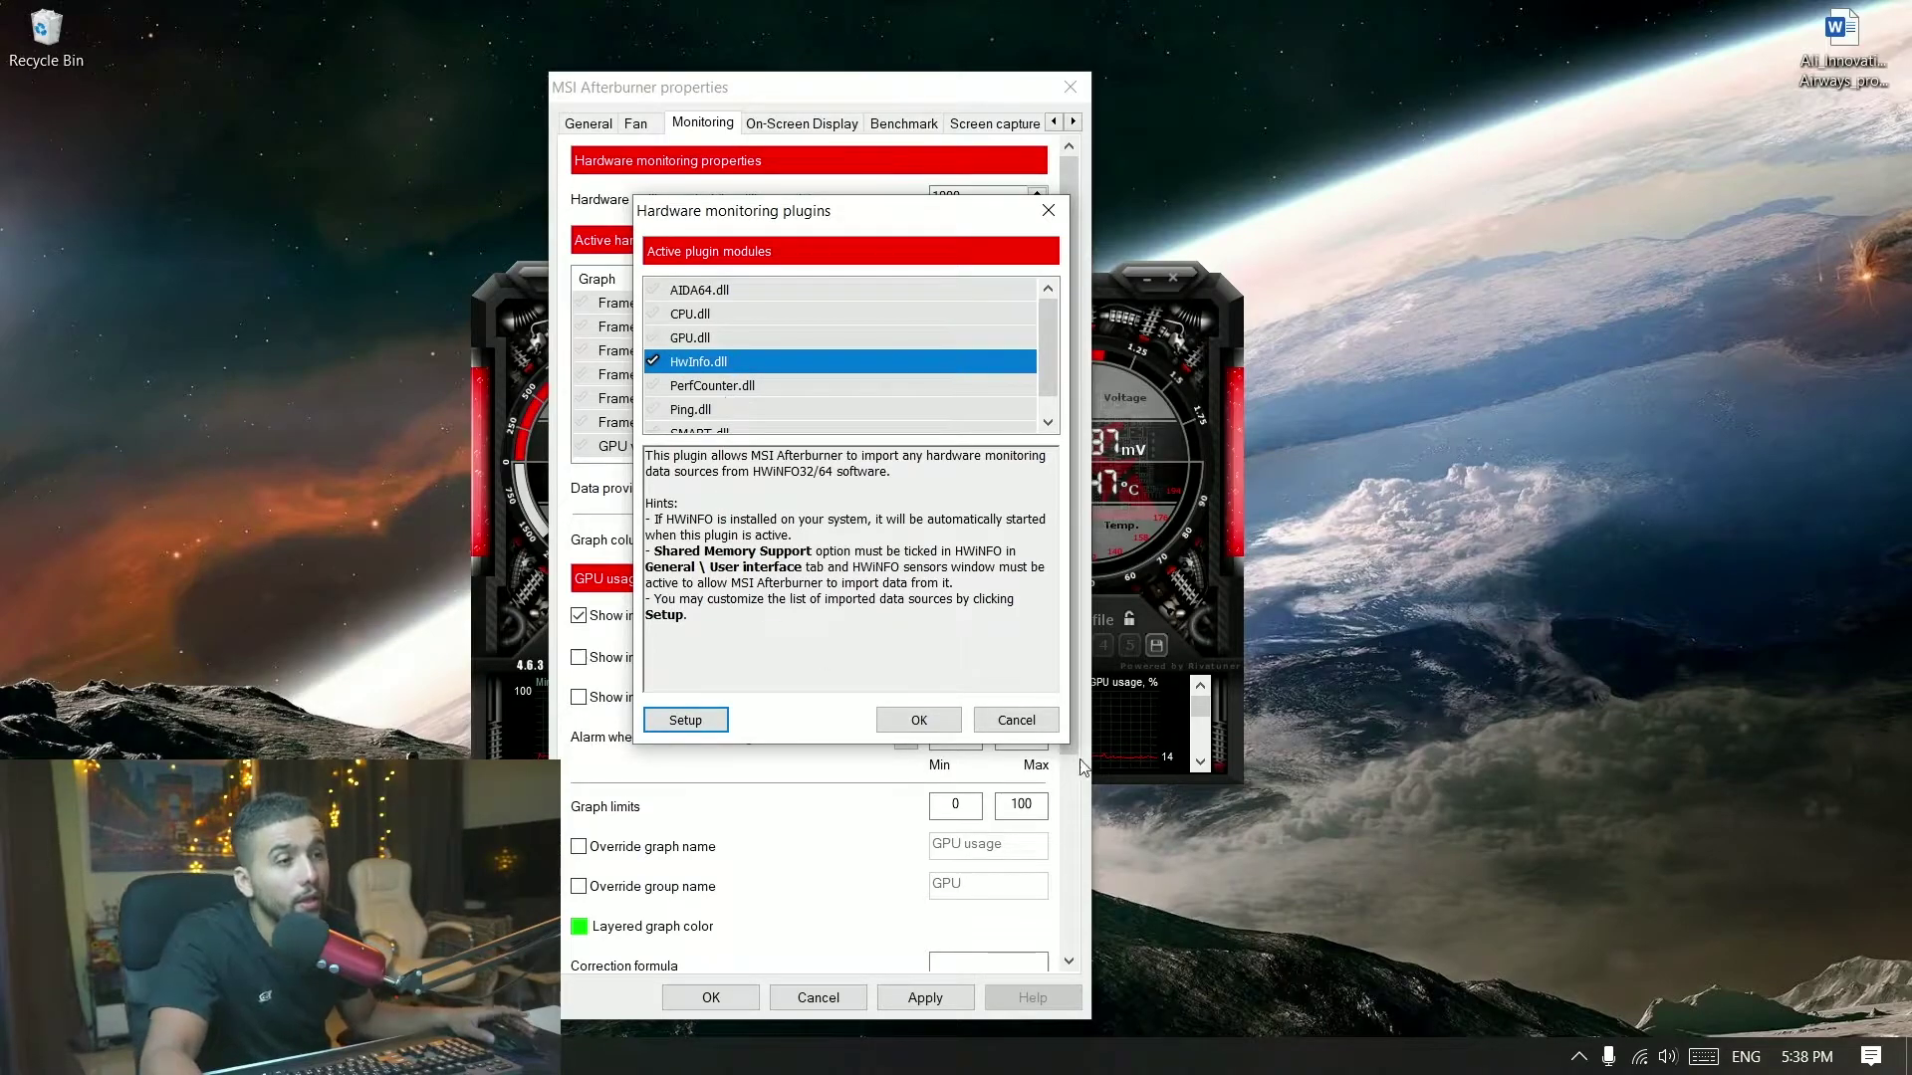
{"action": "left_click", "coordinate": [919, 720]}
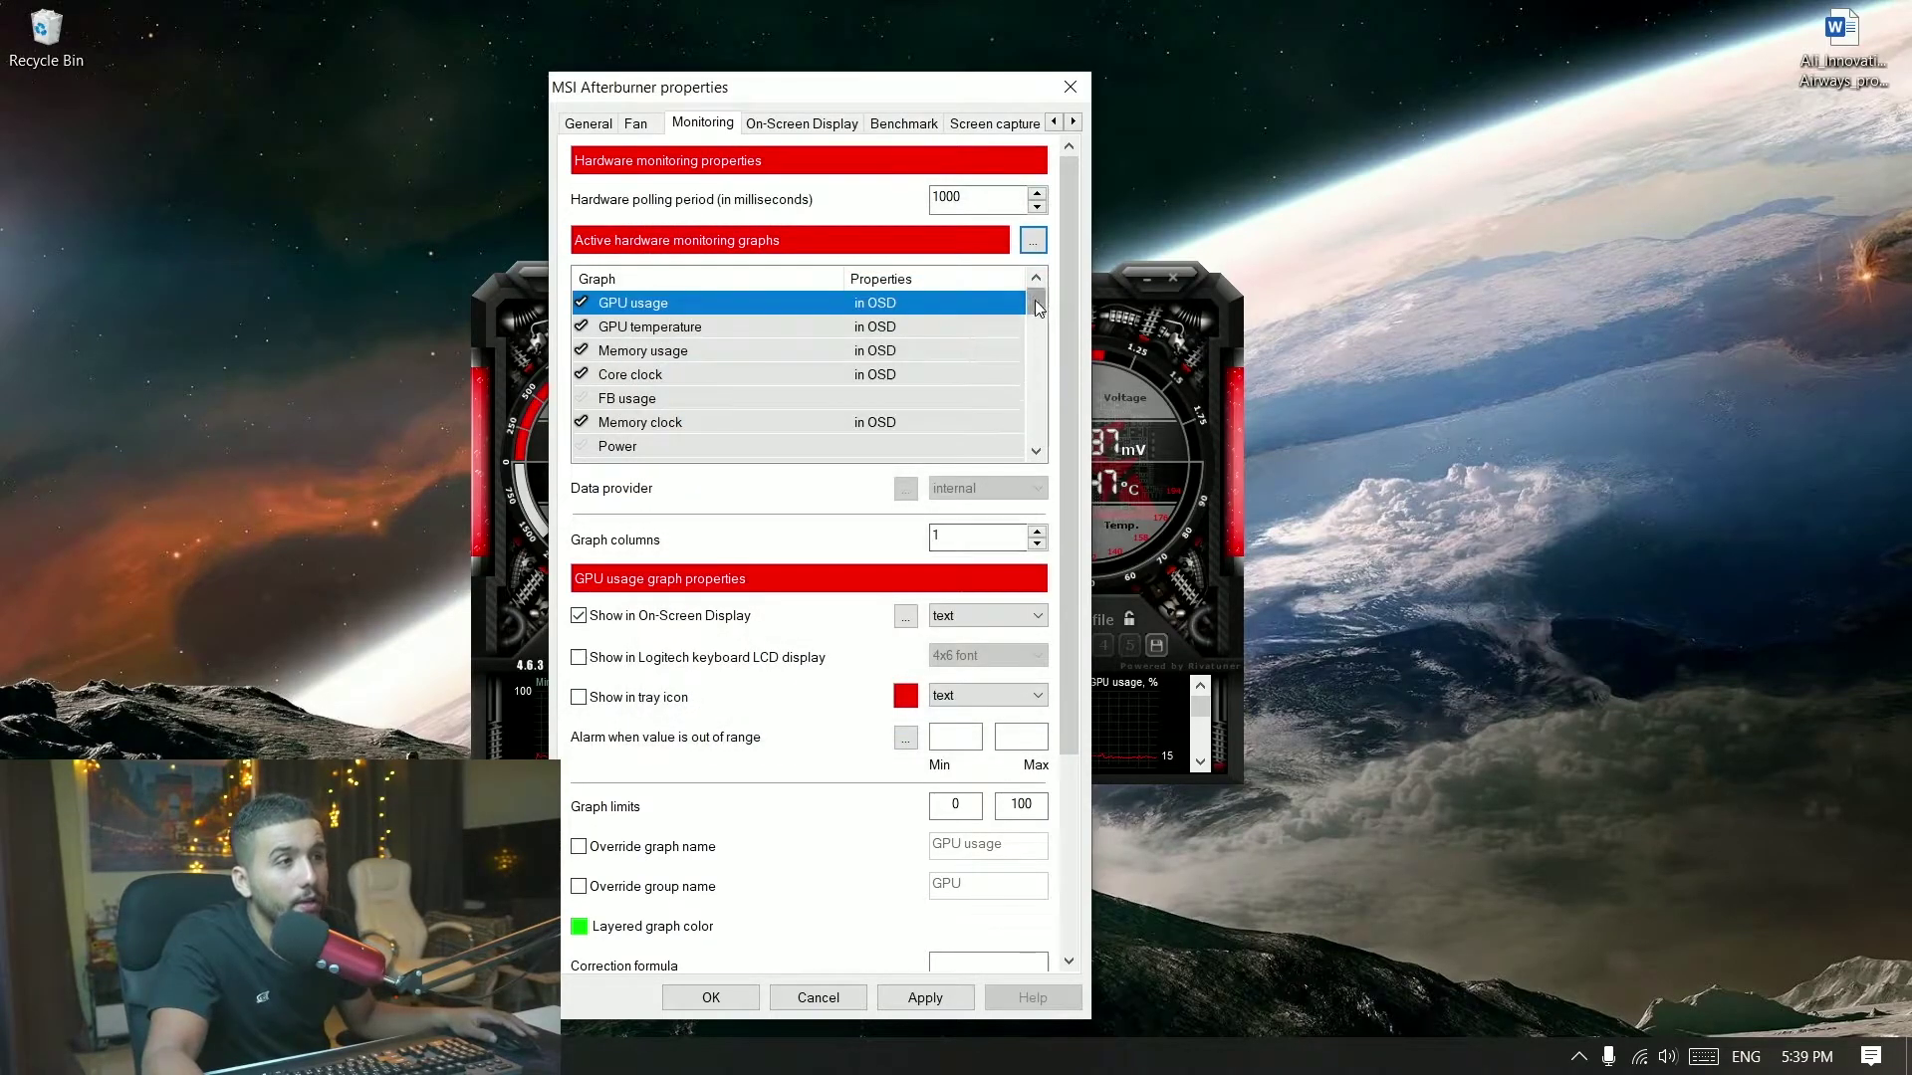
- Review the new CPU temperature, motherboard temperature, CPU fan, CPU voltage and PSU voltage graphs
{"action": "left_click_drag", "start_coordinate": [1036, 308], "coordinate": [1031, 416]}
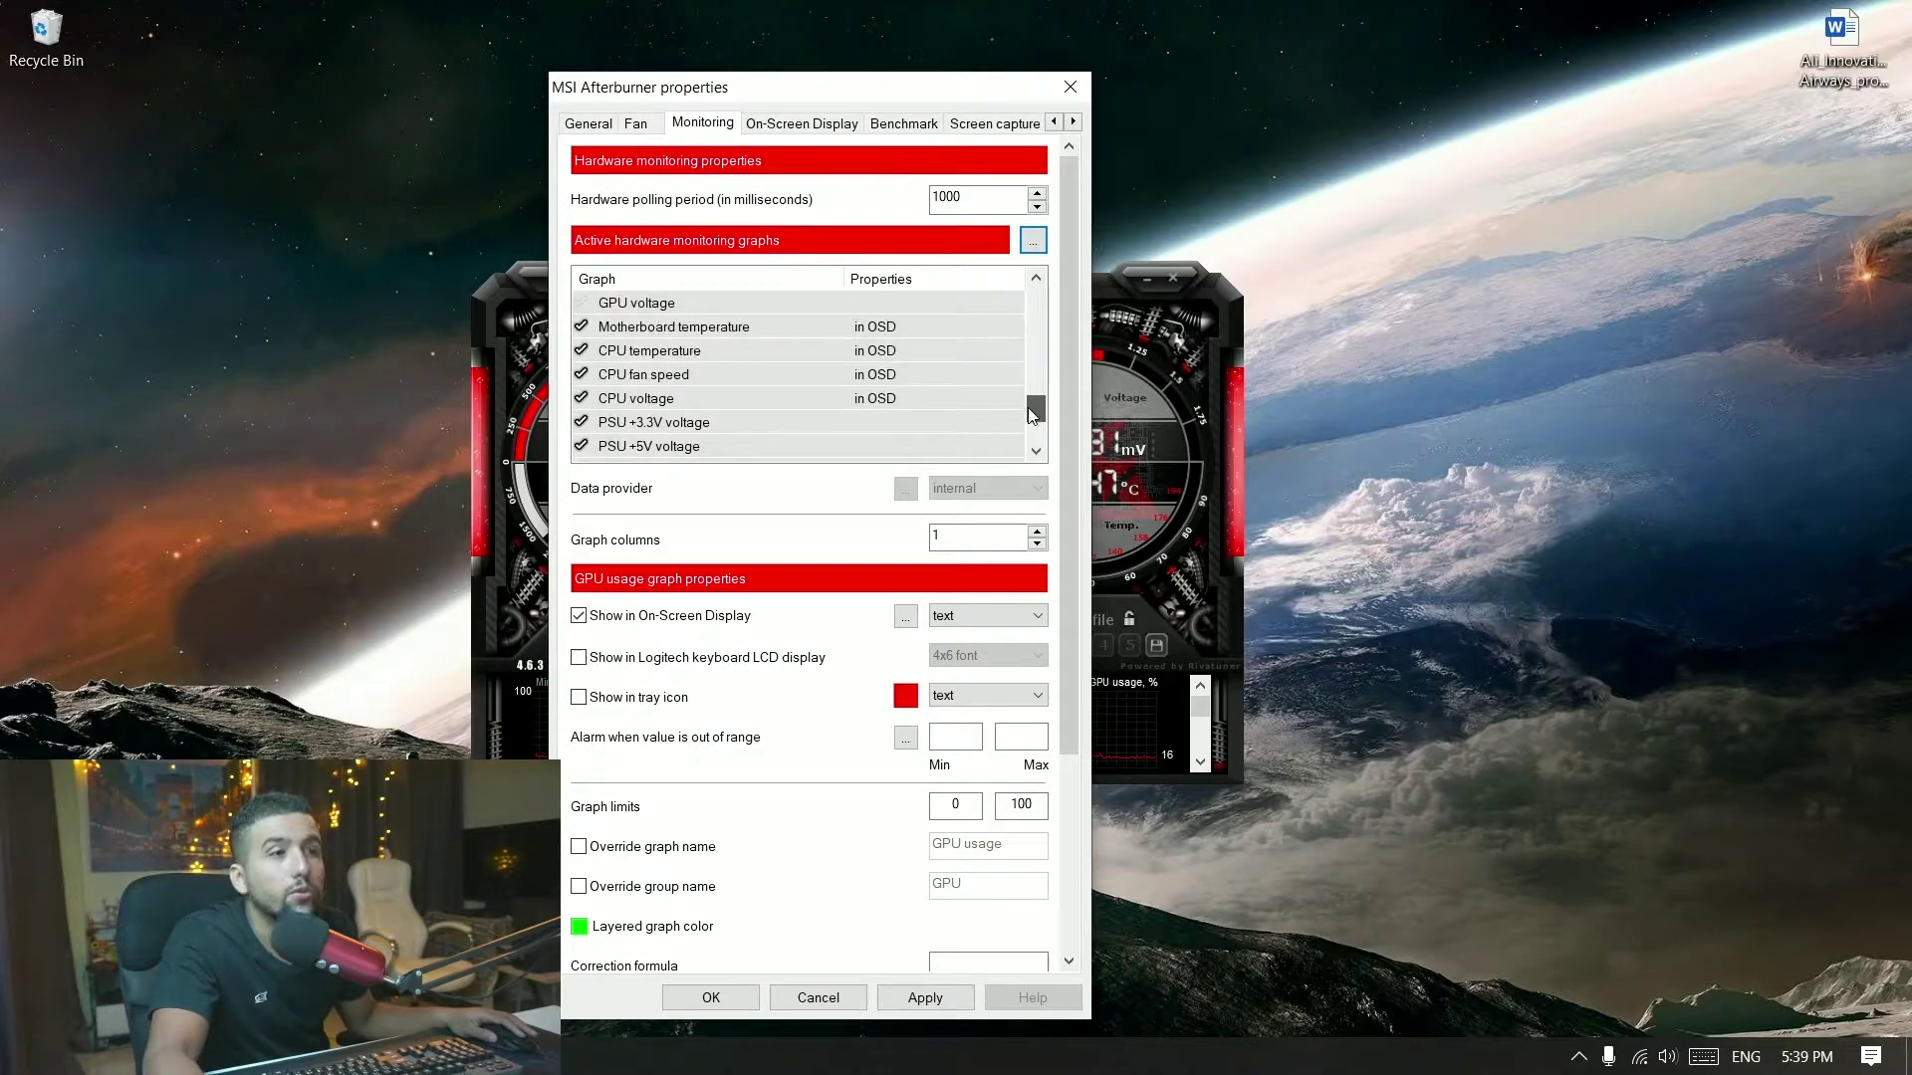
{"action": "left_click", "coordinate": [763, 353]}
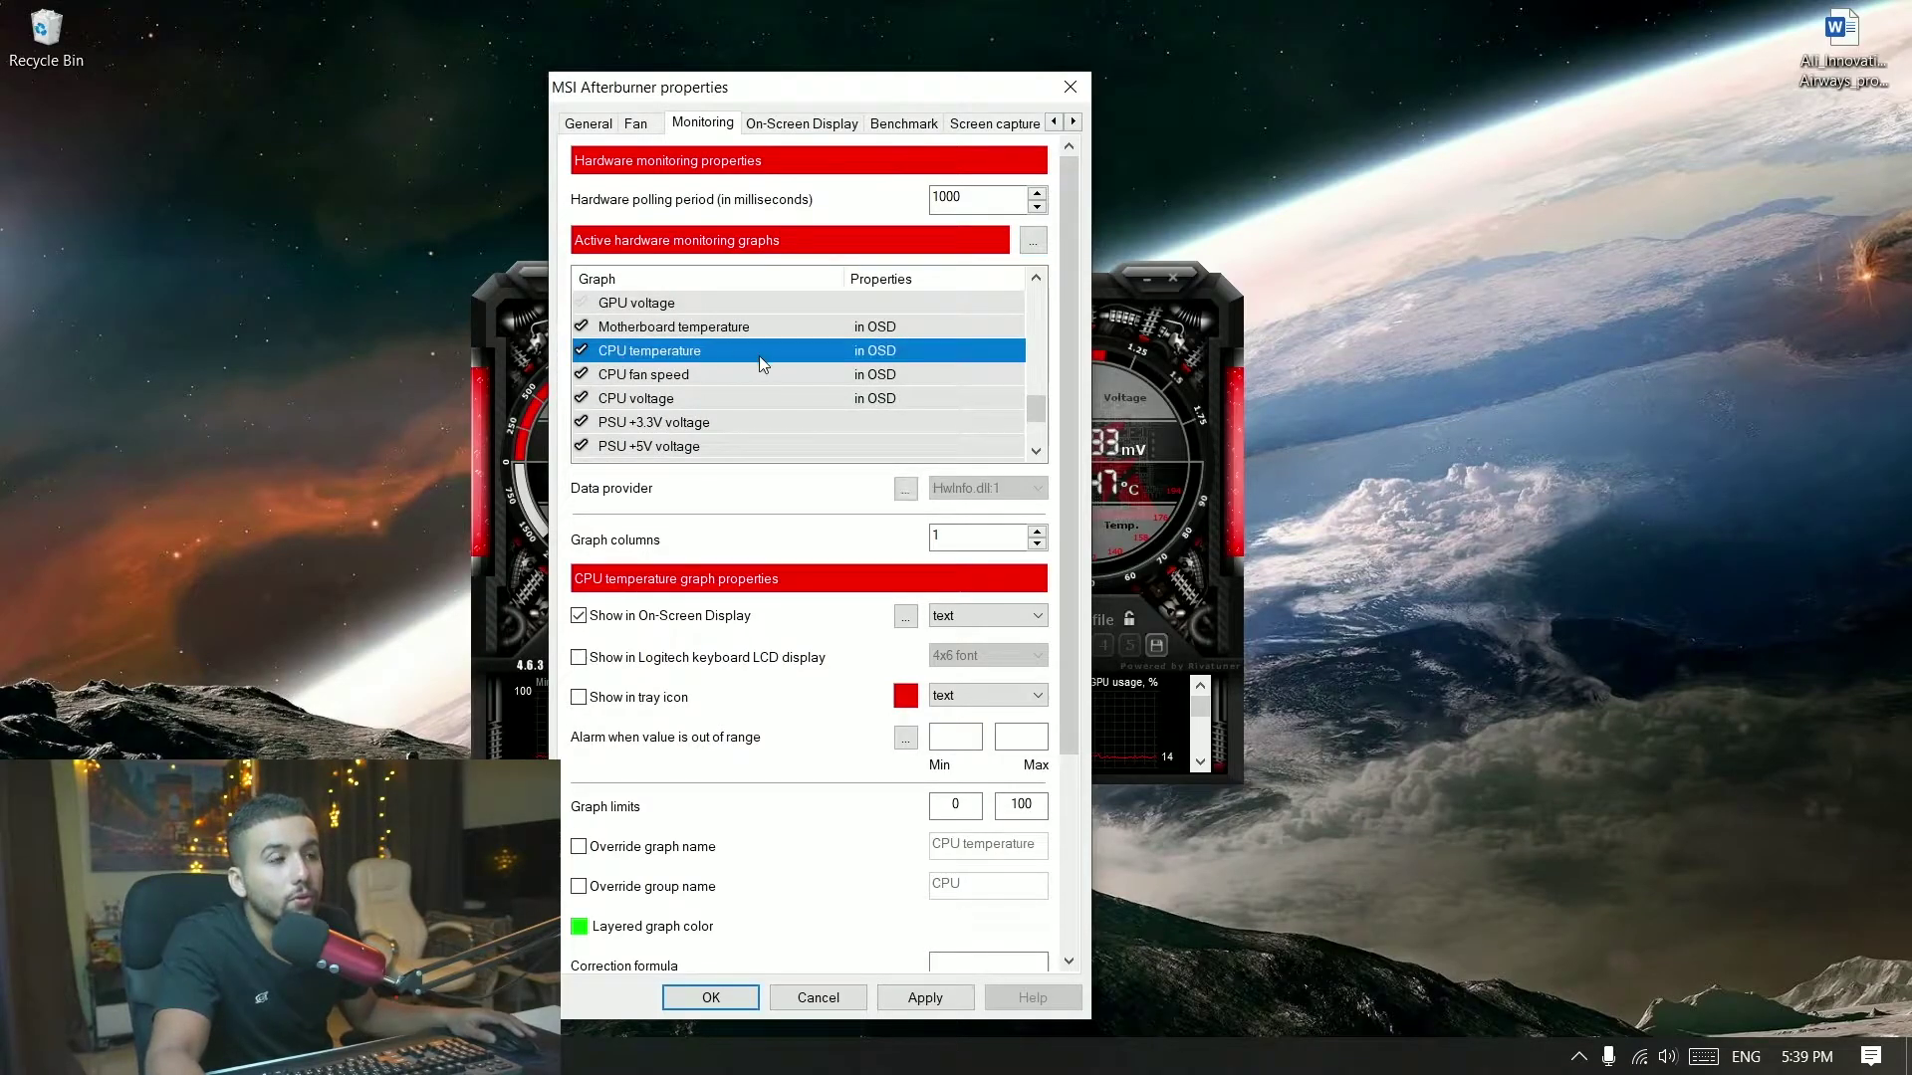
{"action": "left_click", "coordinate": [624, 329]}
{"action": "left_click", "coordinate": [635, 380]}
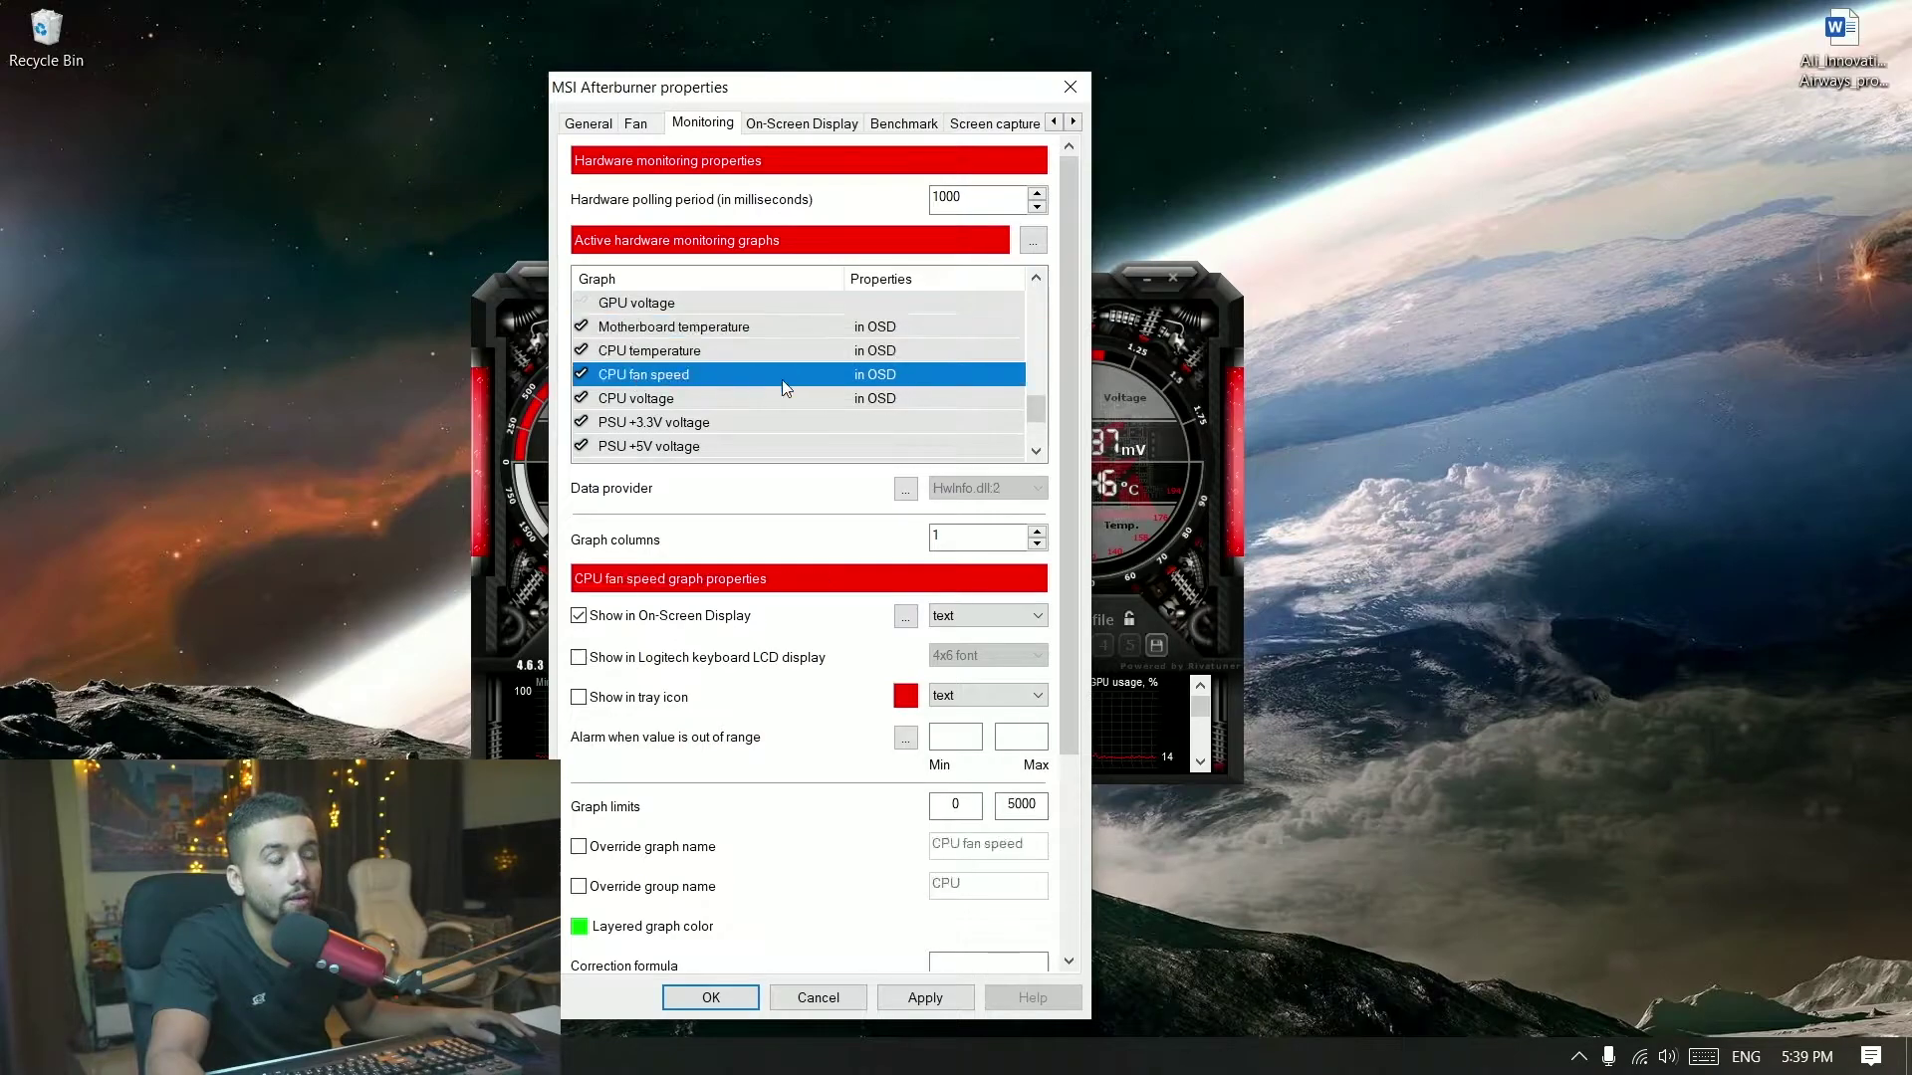
{"action": "left_click", "coordinate": [593, 400]}
{"action": "left_click_drag", "start_coordinate": [1039, 416], "coordinate": [1031, 427]}
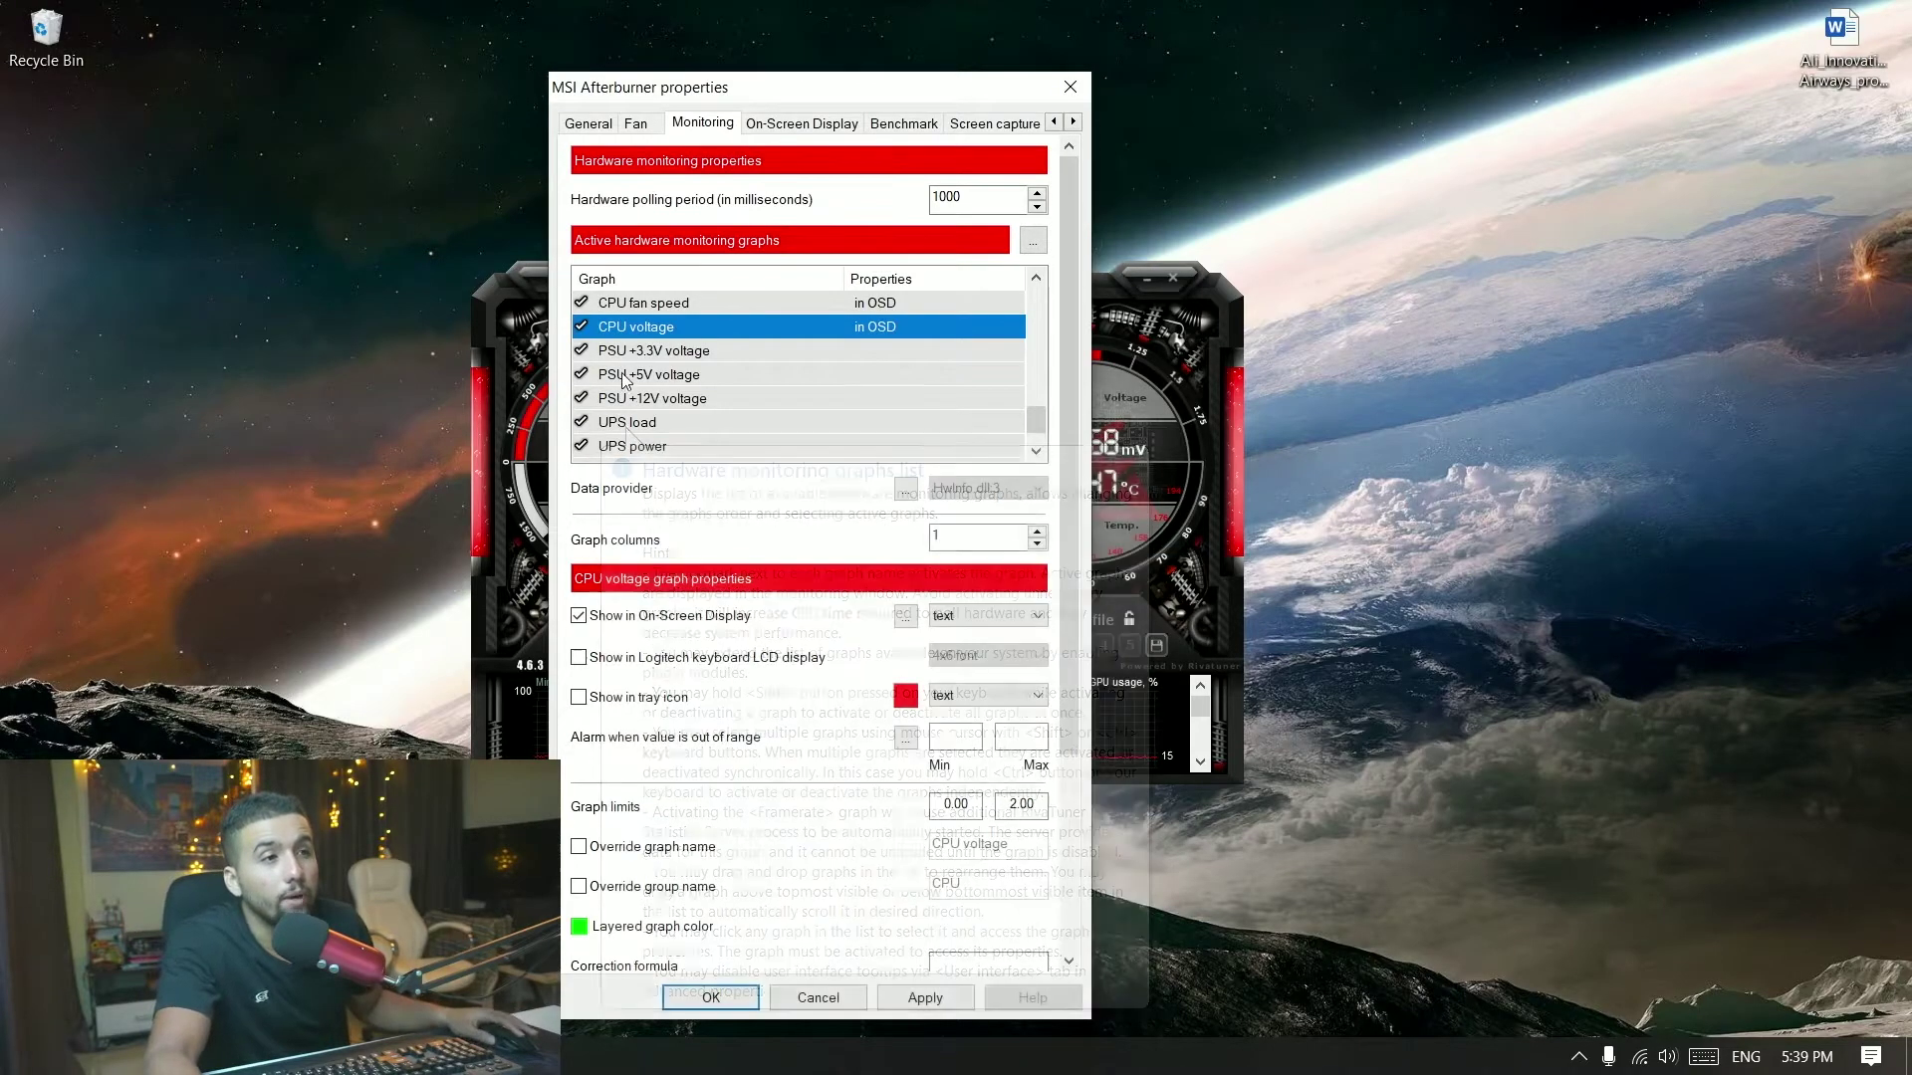
{"action": "key", "text": "Down"}
{"action": "key", "text": "Down"}
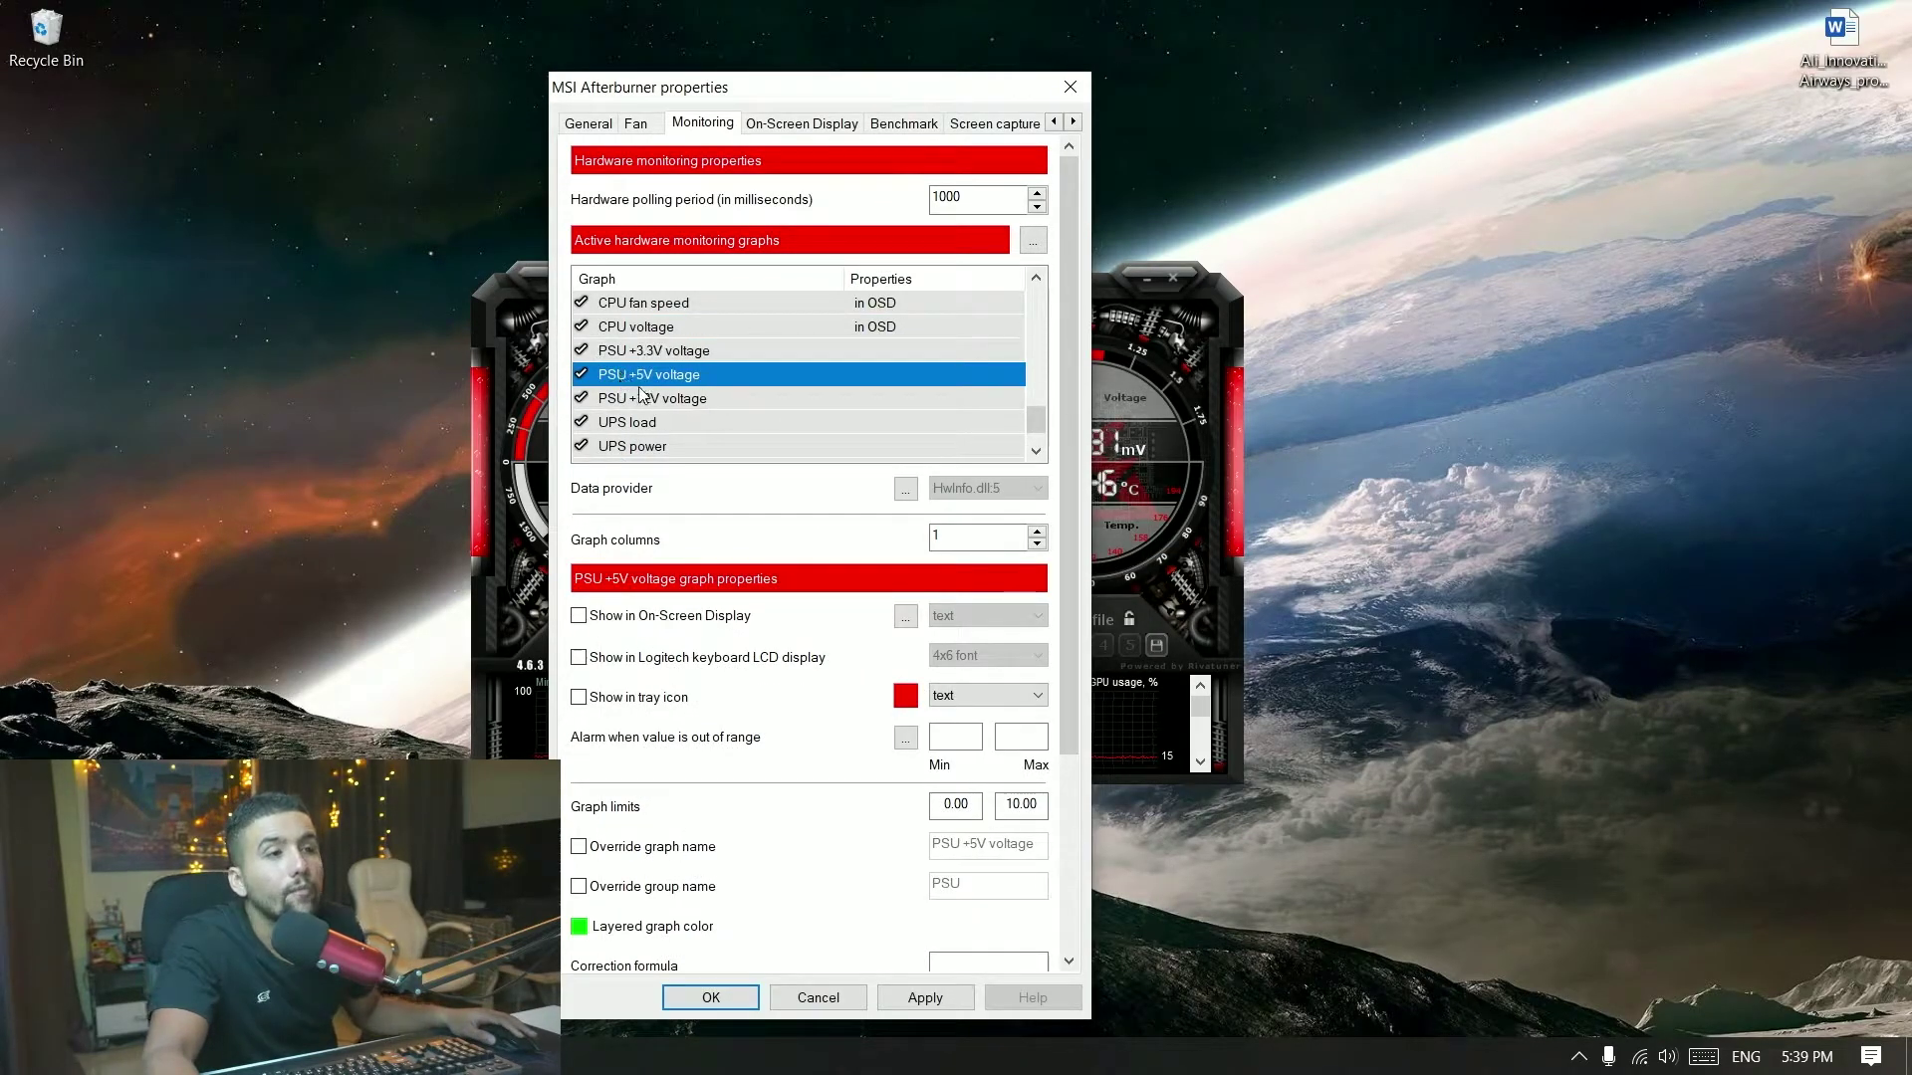
{"action": "key", "text": "Down"}
{"action": "key", "text": "Up"}
{"action": "key", "text": "Up"}
{"action": "key", "text": "Down"}
{"action": "key", "text": "Down"}
{"action": "key", "text": "Down"}
{"action": "key", "text": "Down"}
{"action": "scroll", "coordinate": [777, 362], "scroll_direction": "up", "scroll_amount": 2}
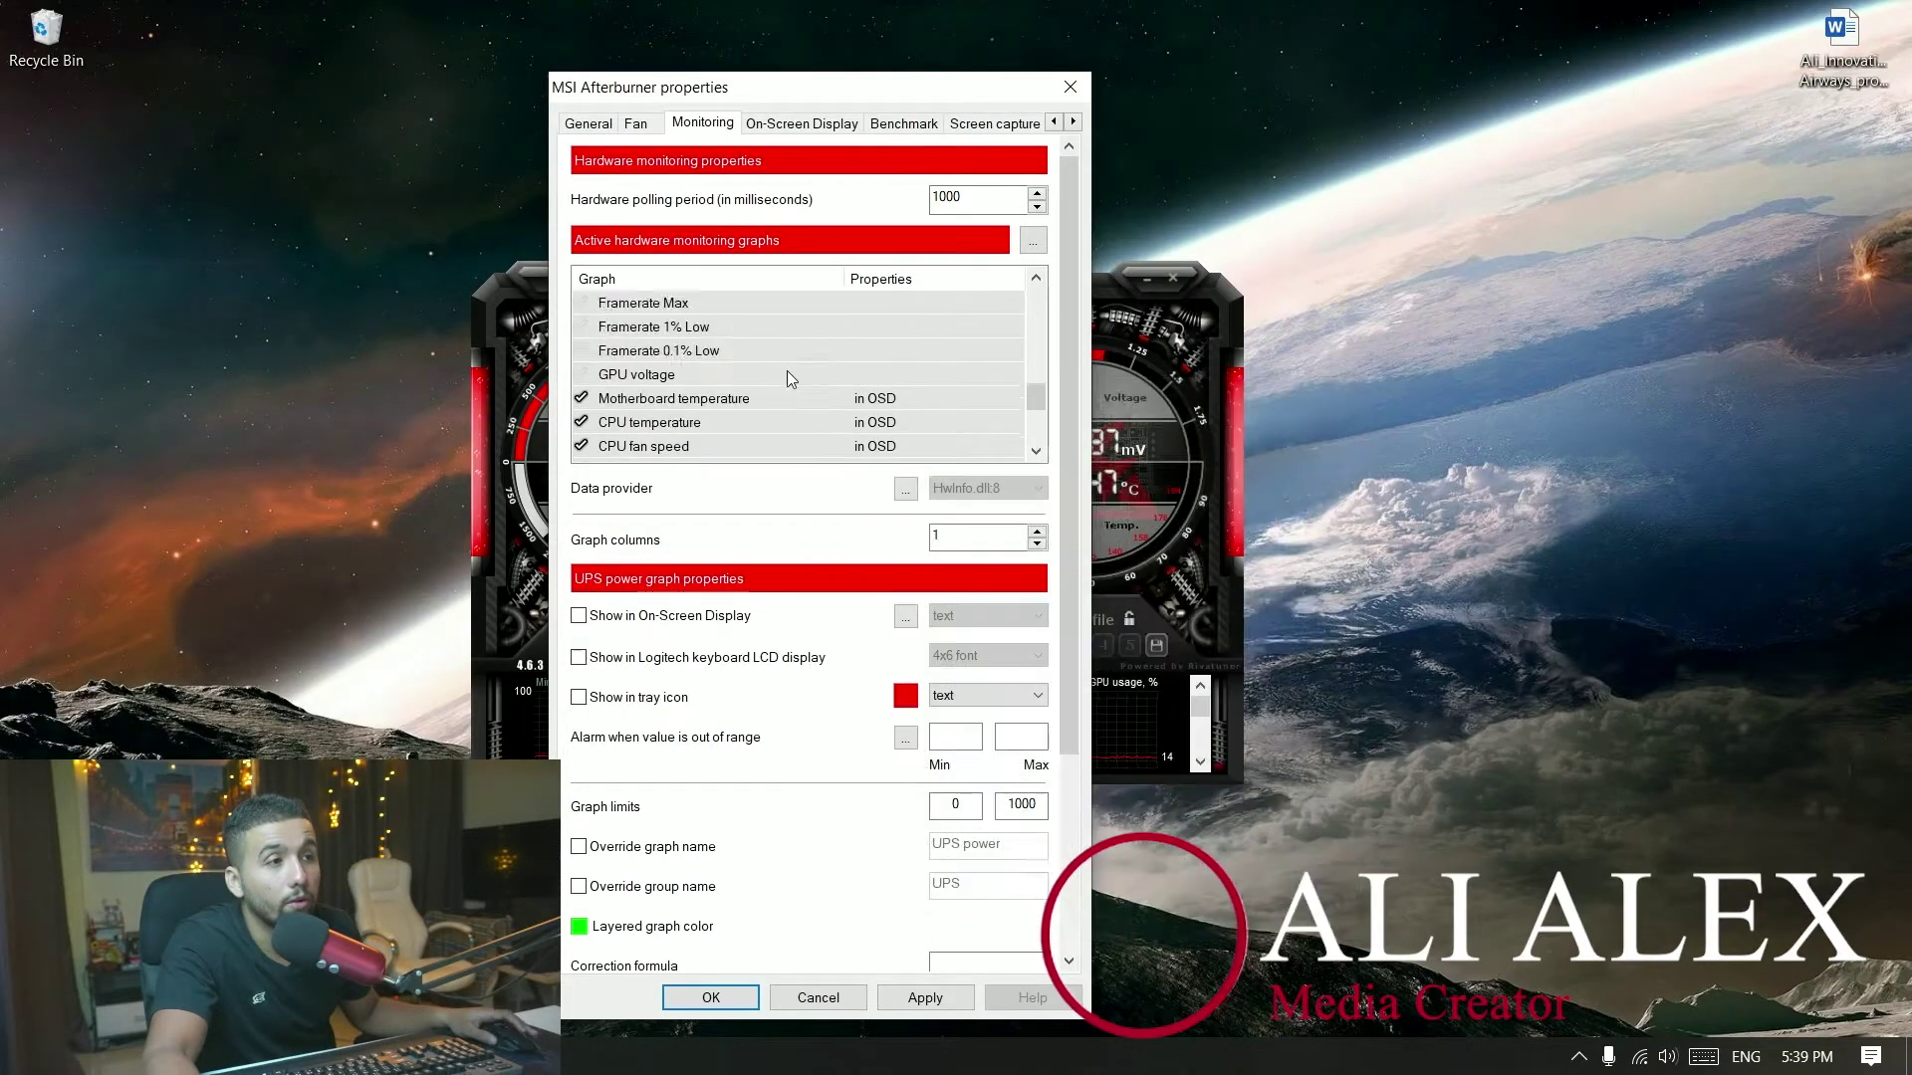
- Confirm Motherboard and CPU temperature show in the OSD, then Apply and OK
{"action": "left_click", "coordinate": [638, 399]}
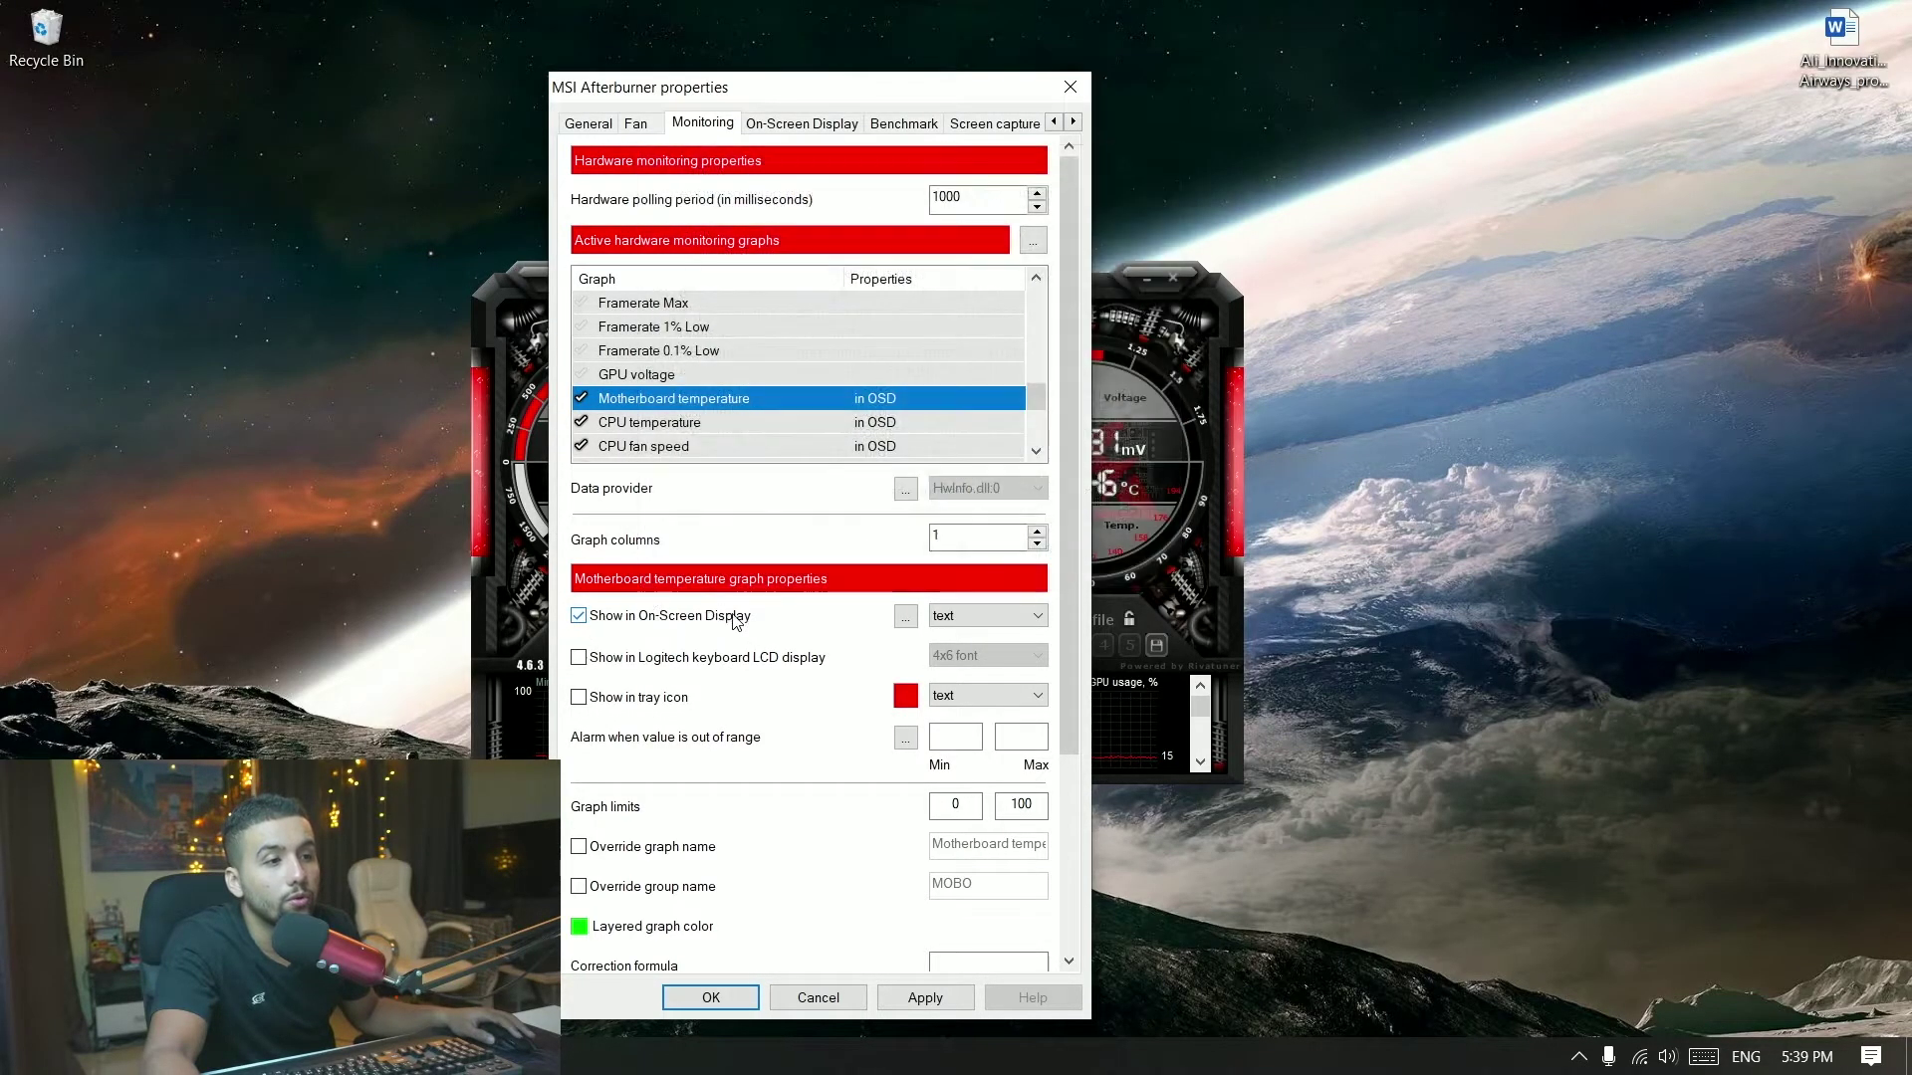
{"action": "left_click", "coordinate": [640, 424]}
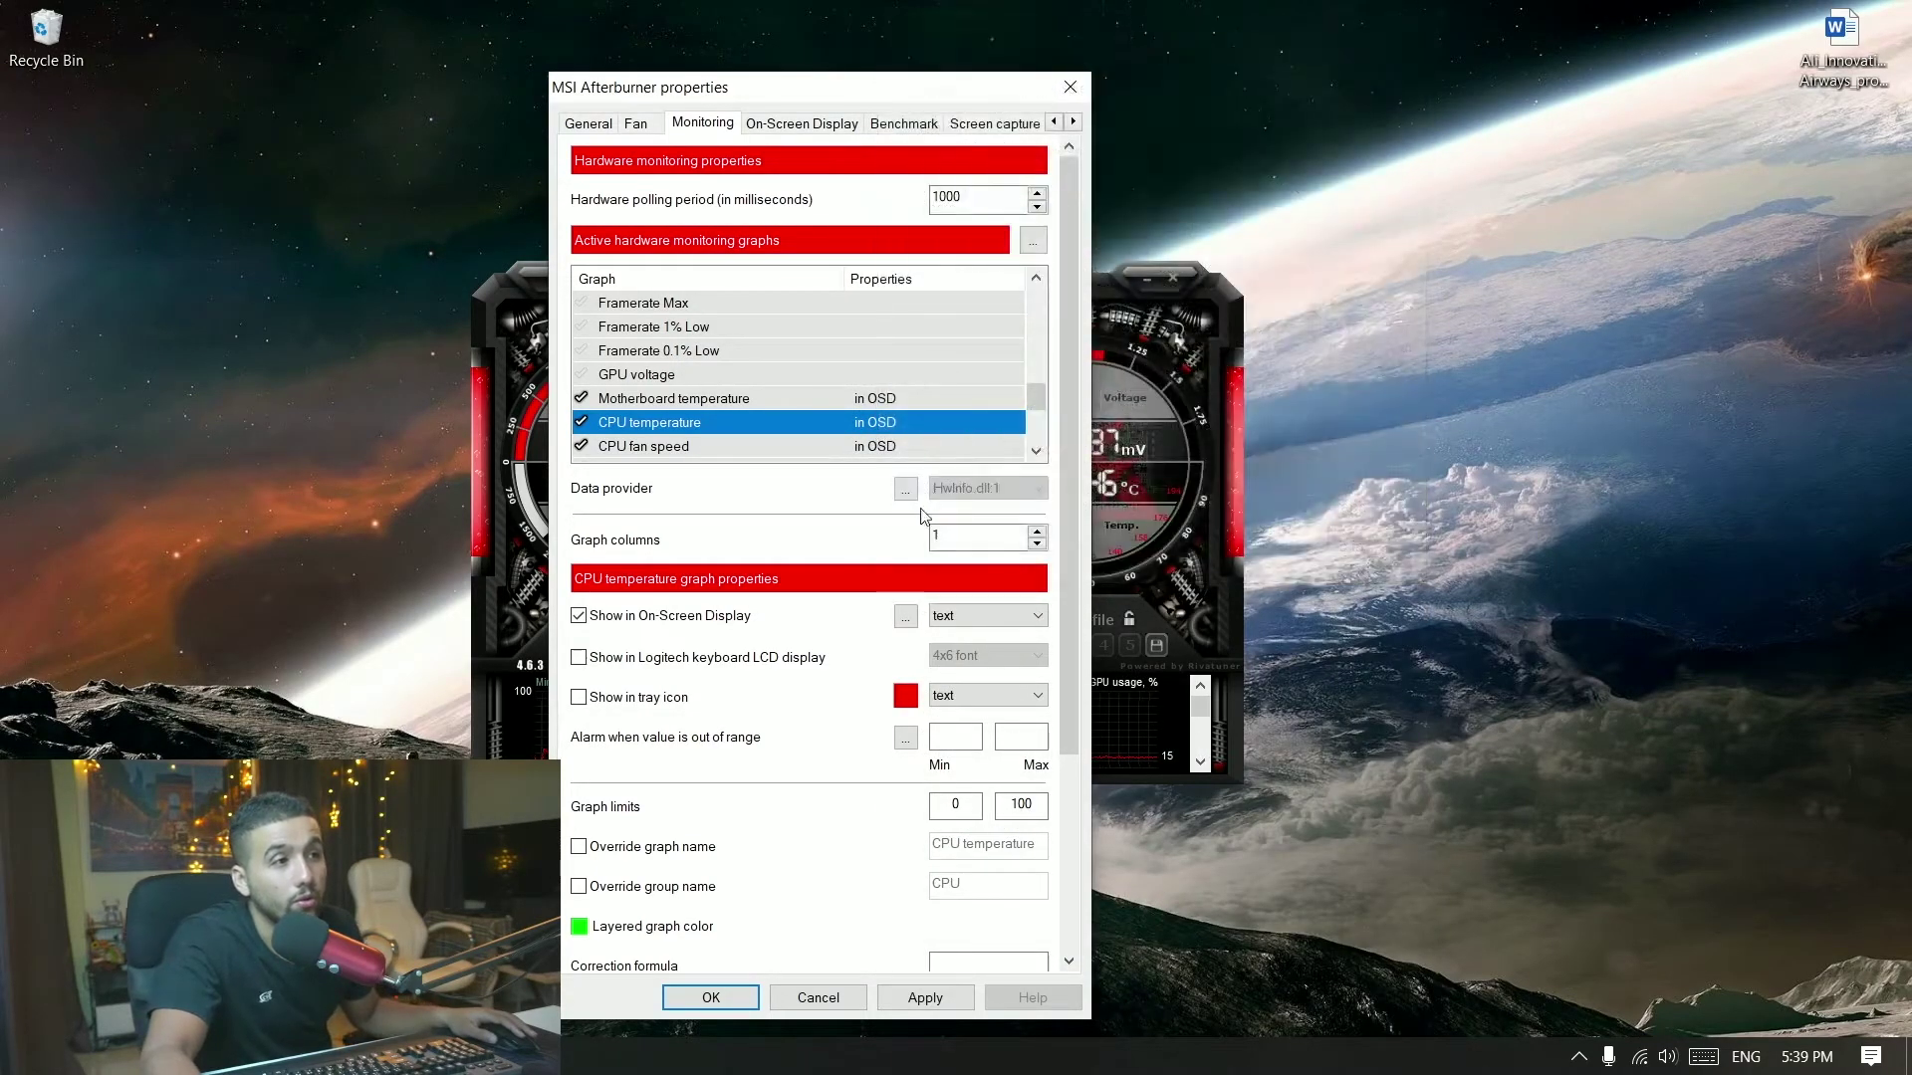
{"action": "left_click", "coordinate": [910, 998]}
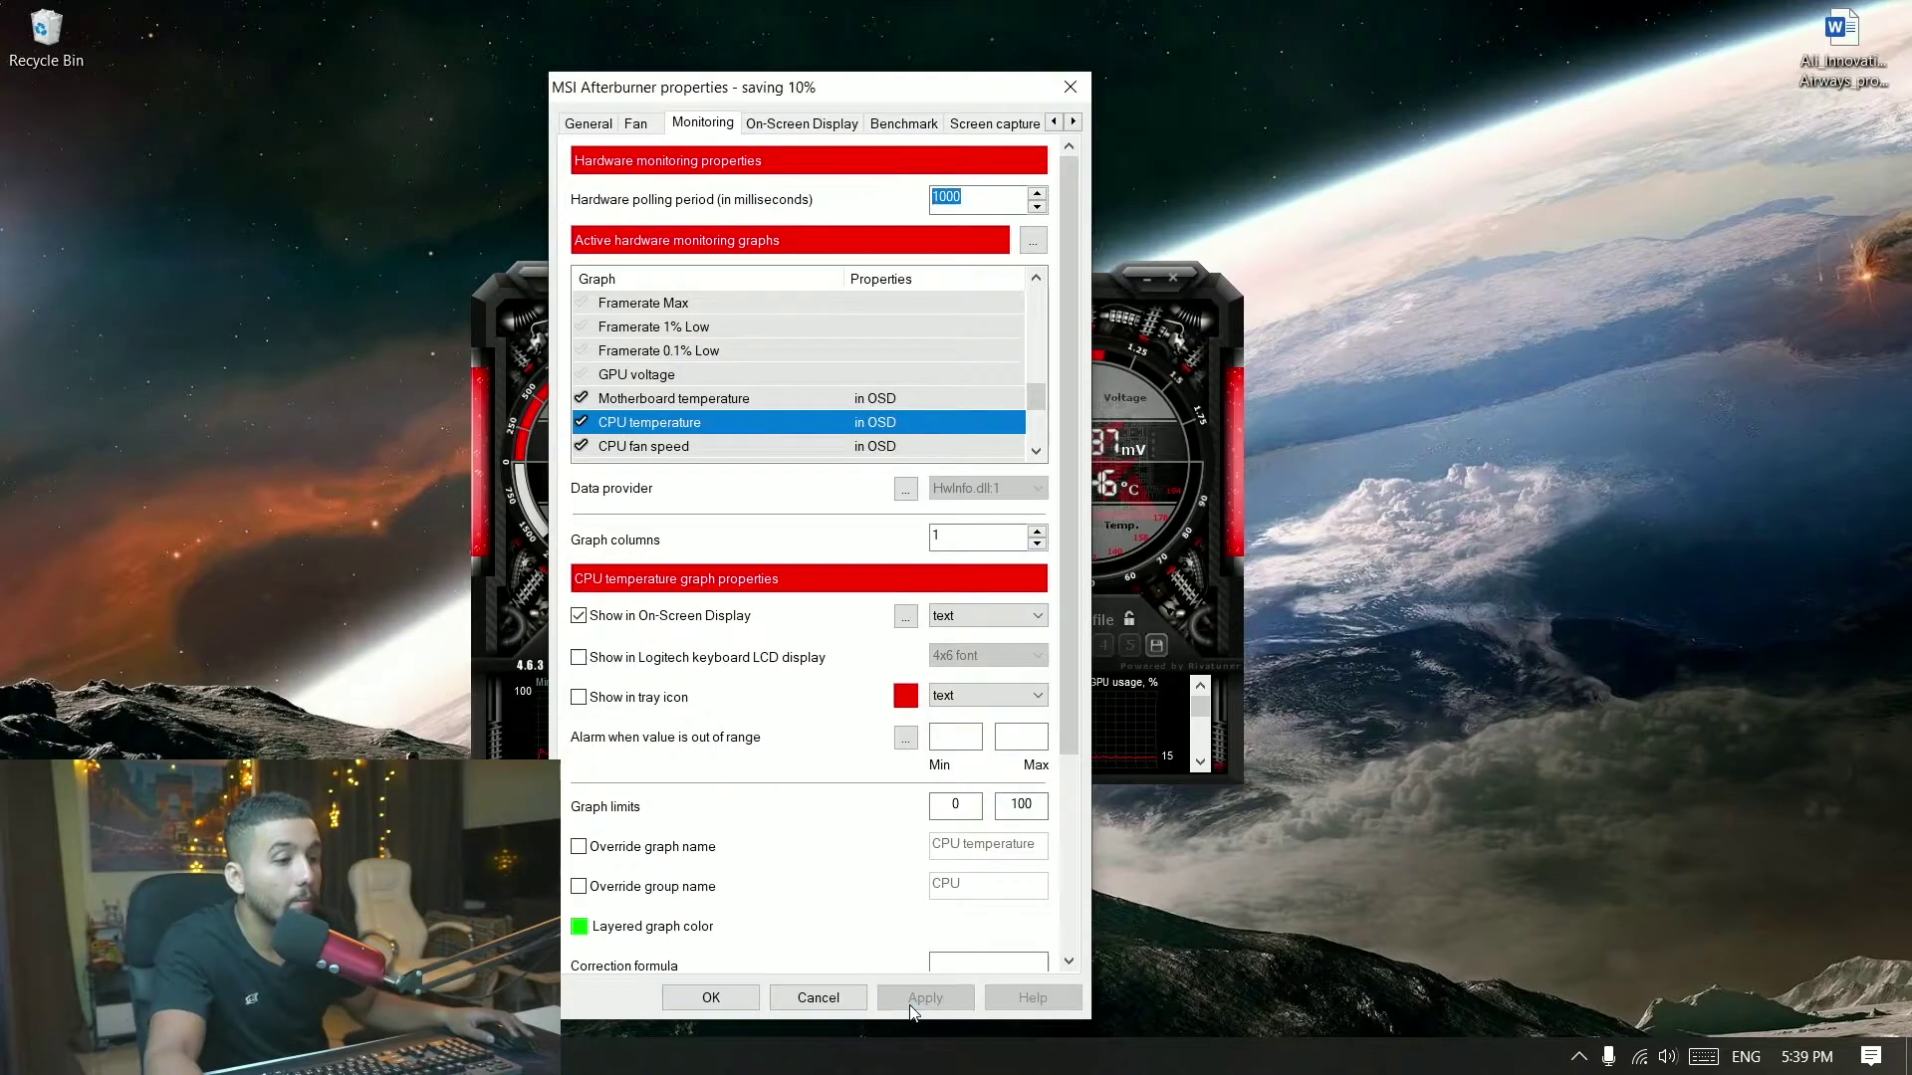
{"action": "left_click", "coordinate": [681, 998]}
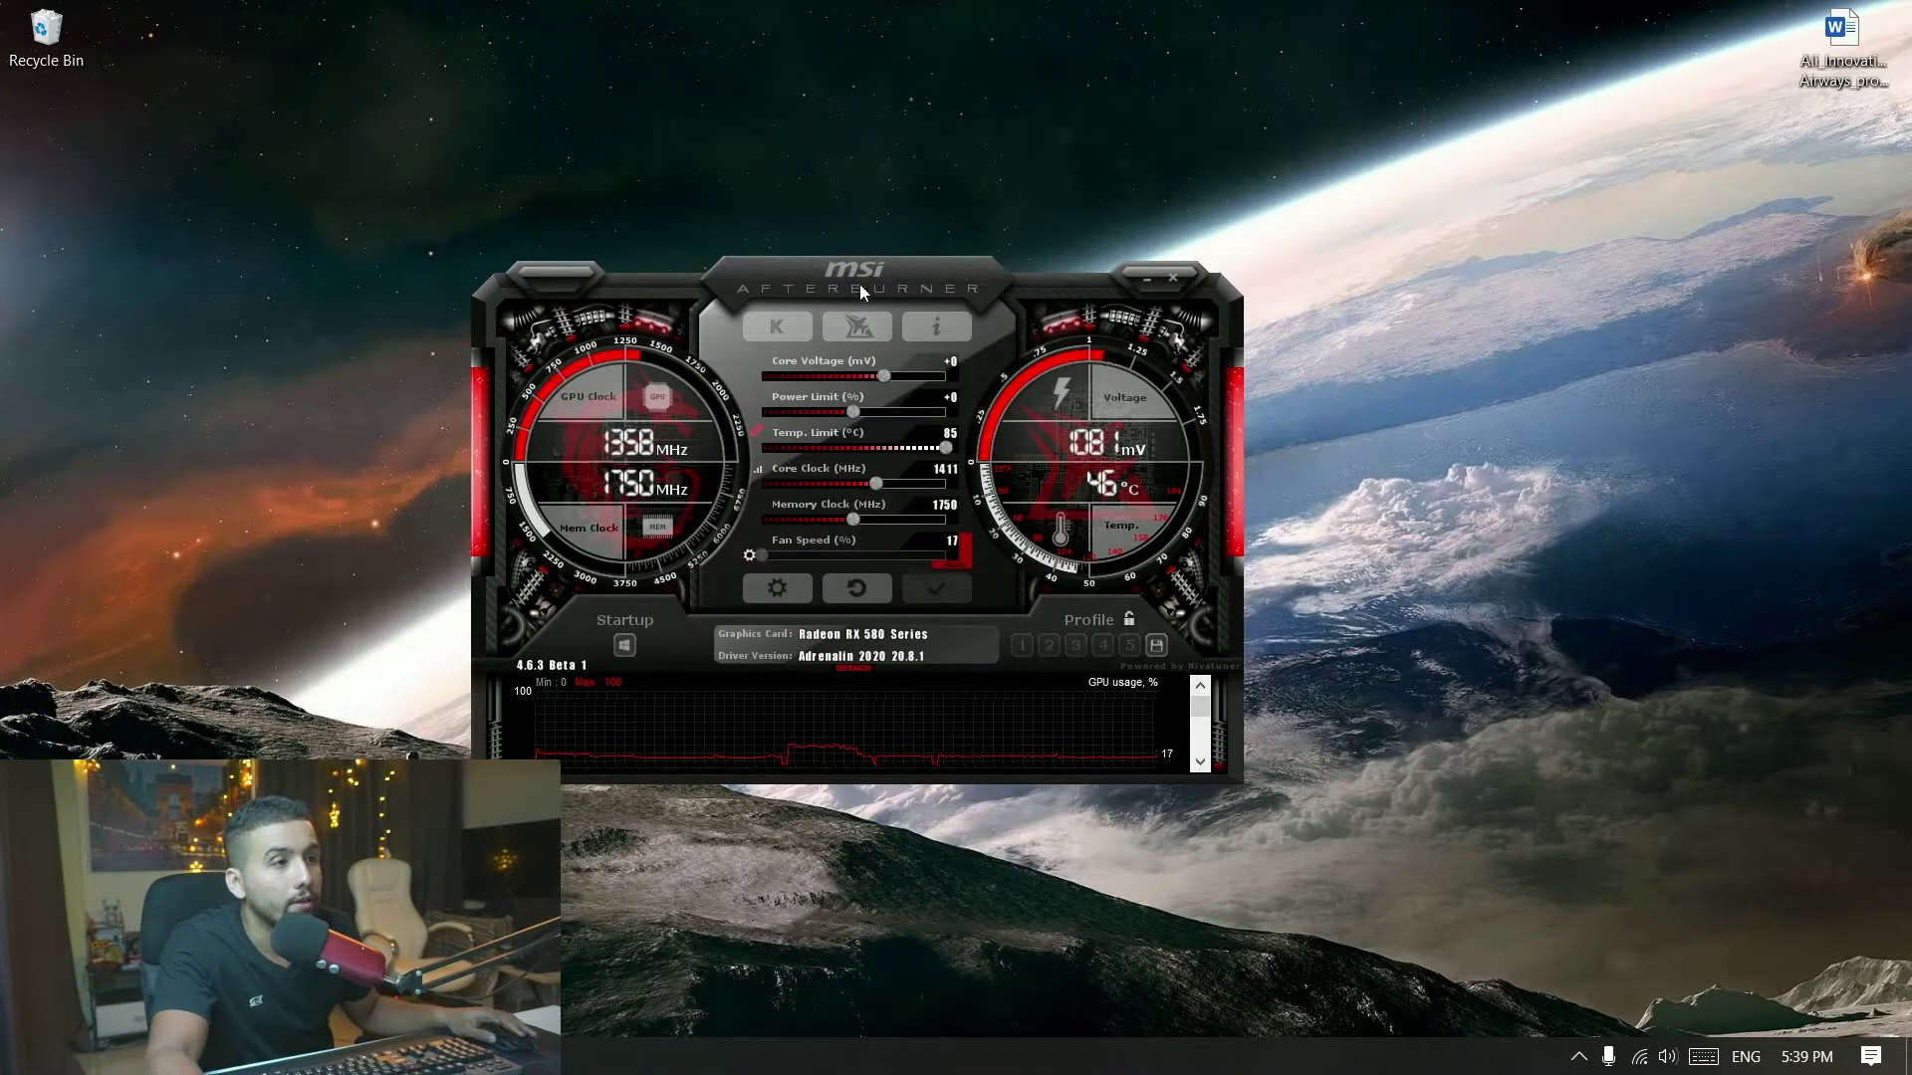
{"action": "left_click_drag", "start_coordinate": [861, 289], "coordinate": [815, 261]}
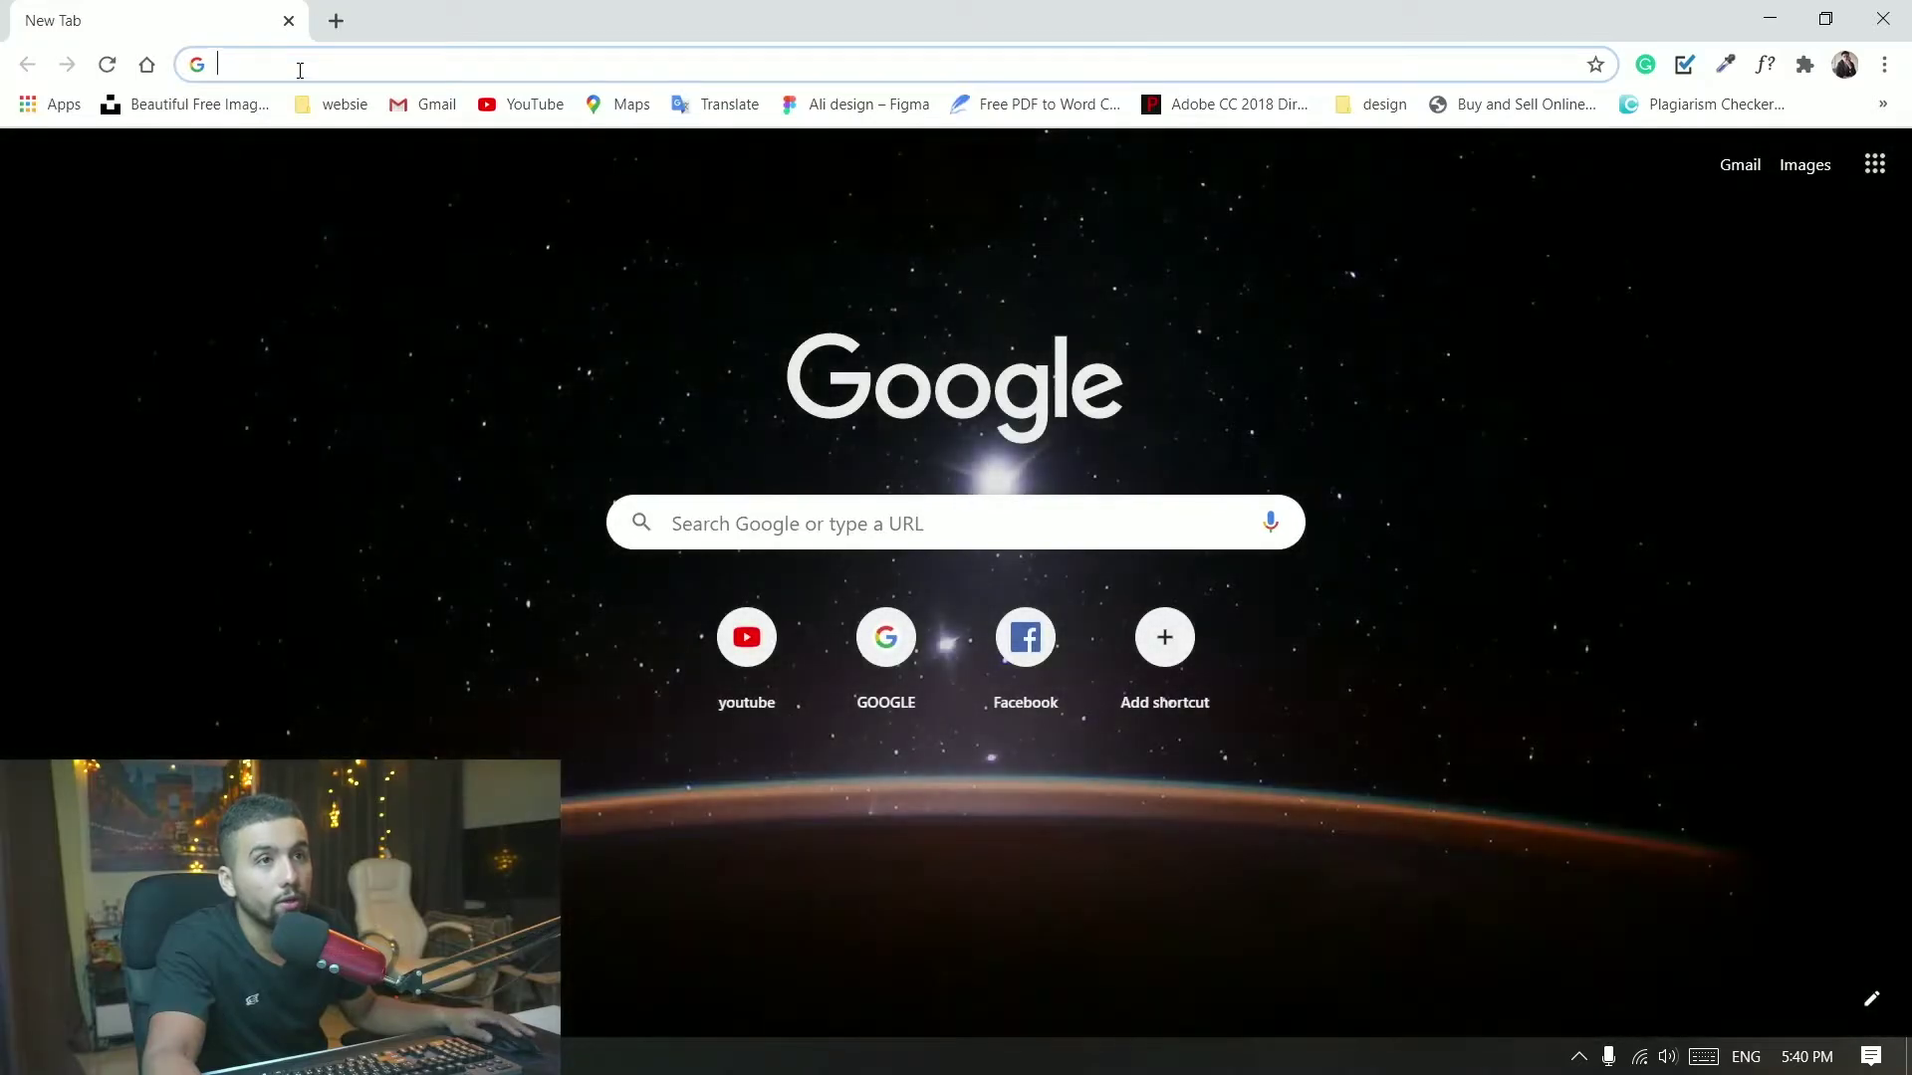
- Search Google for hwinfo in a new tab and open the HWiNFO download page
{"action": "left_click", "coordinate": [300, 70]}
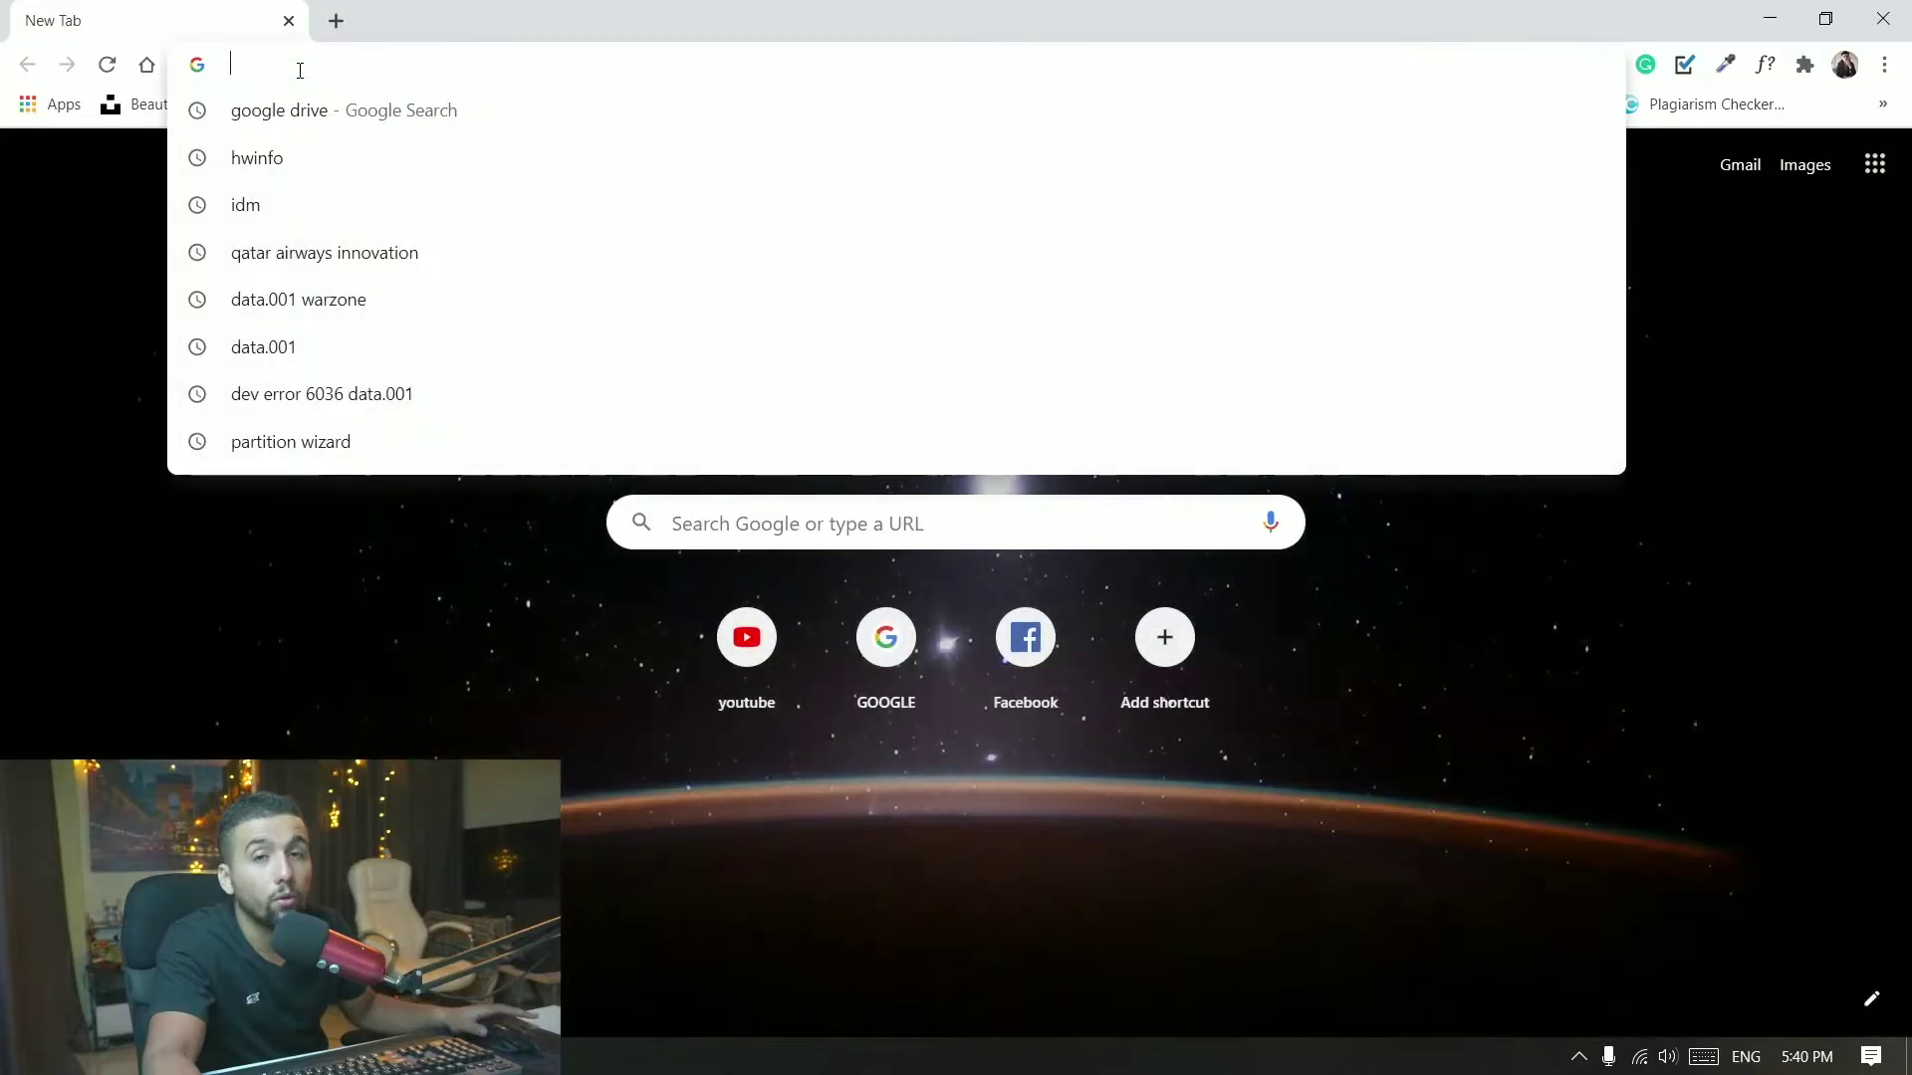
{"action": "left_click", "coordinate": [289, 157]}
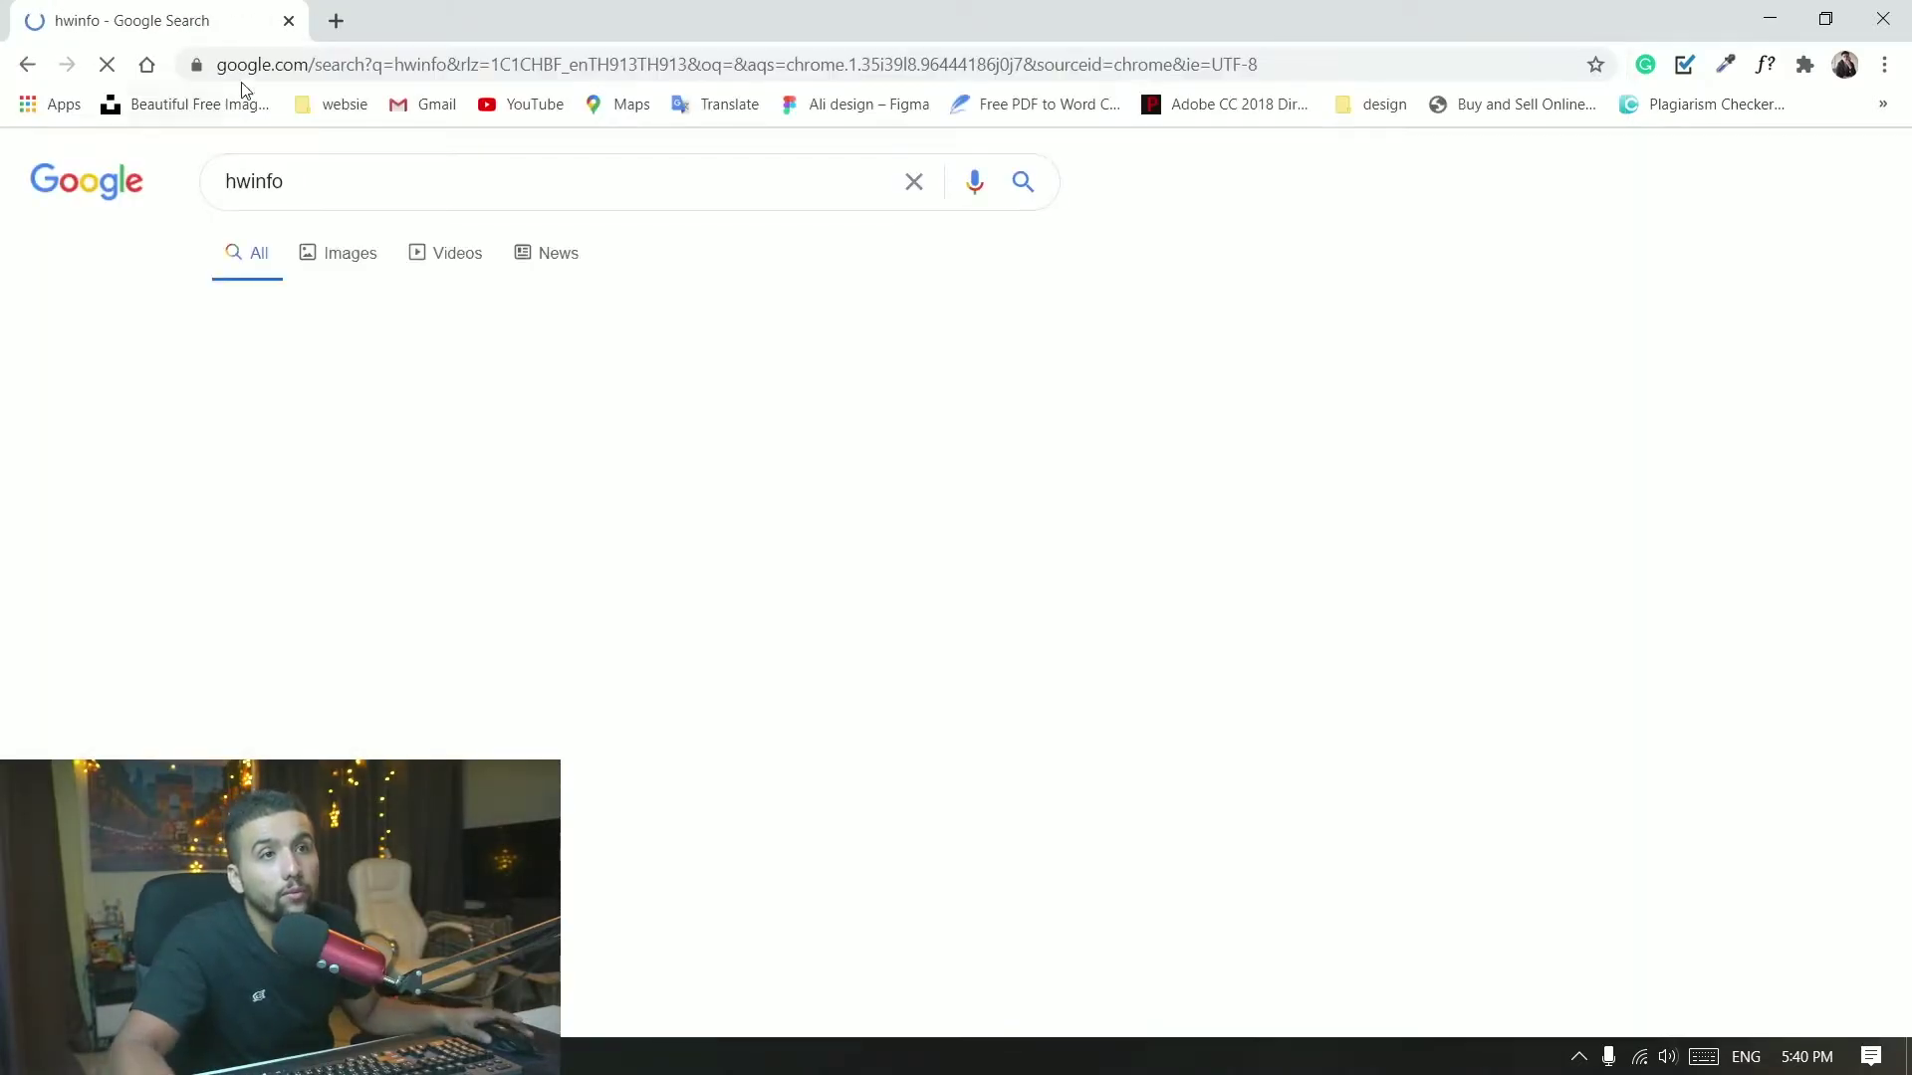
{"action": "left_click", "coordinate": [339, 527]}
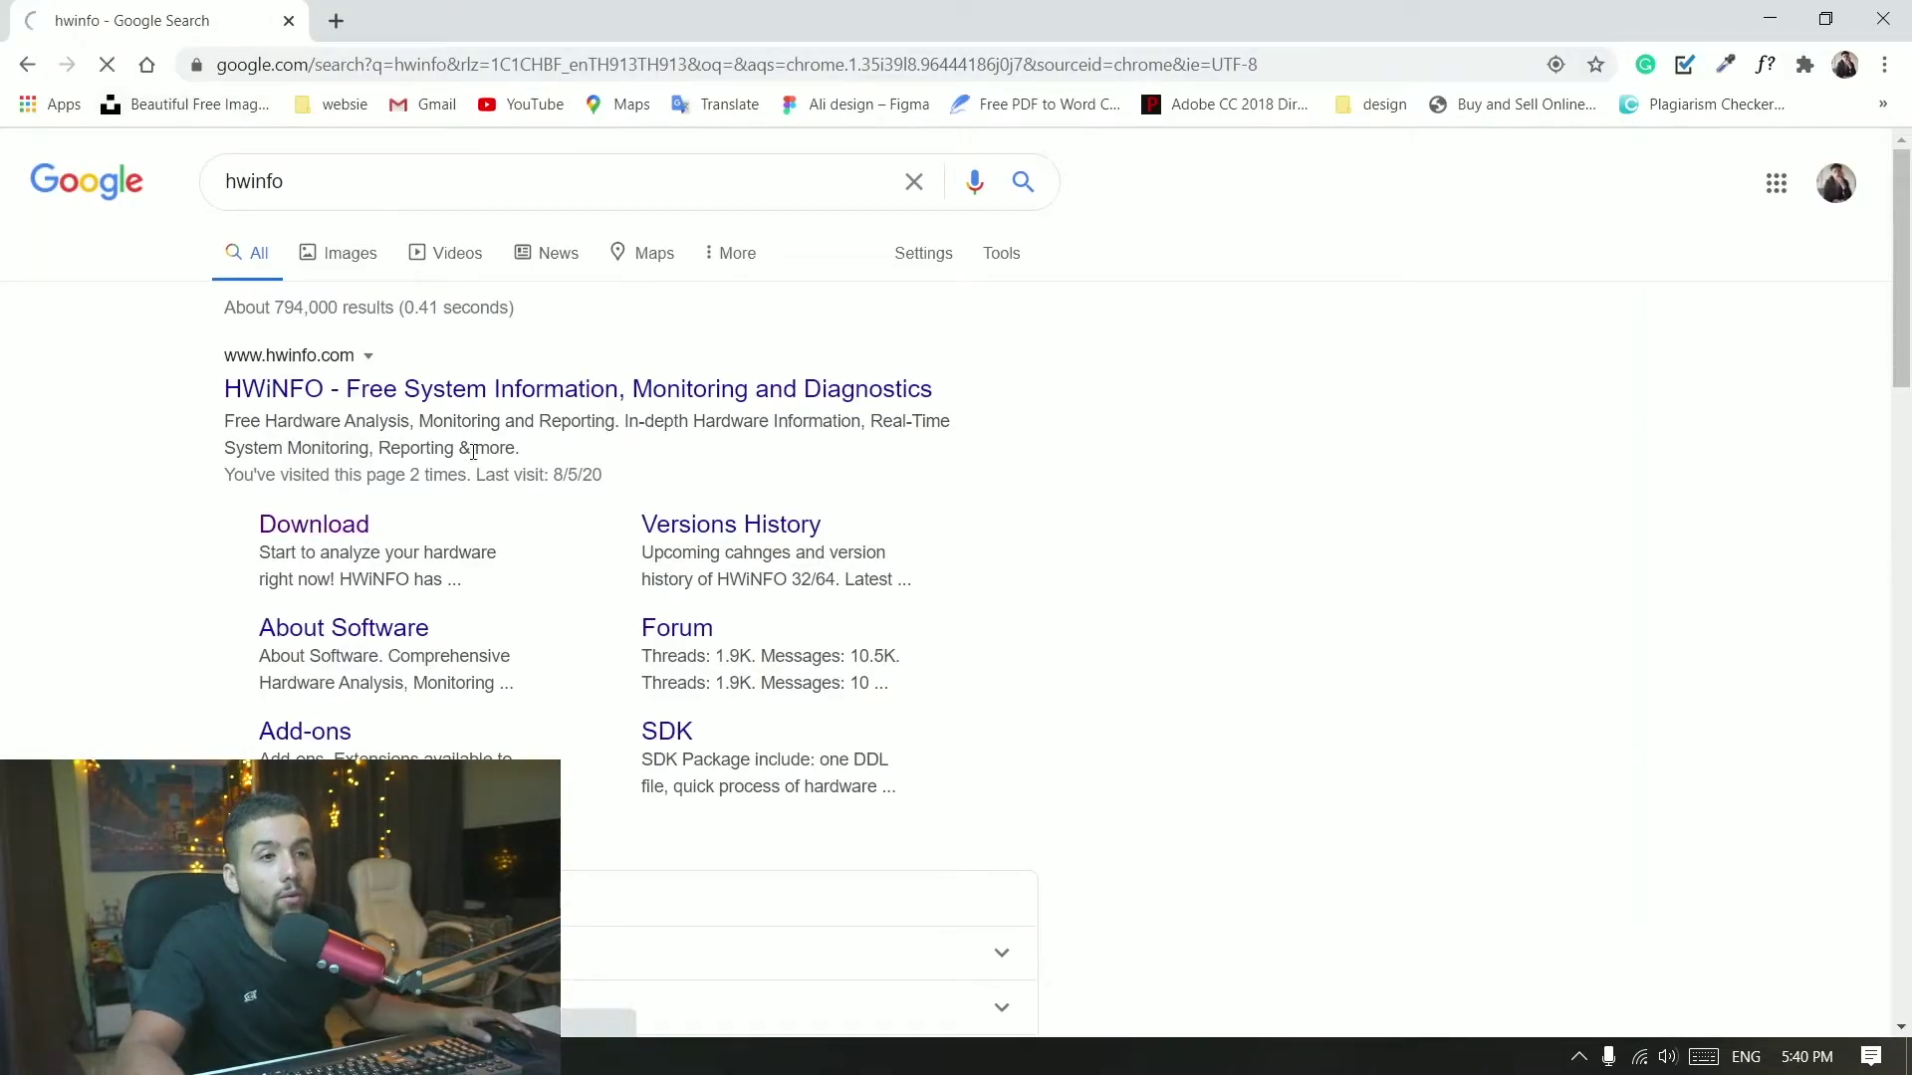
{"action": "scroll", "coordinate": [429, 598], "scroll_direction": "down", "scroll_amount": 5}
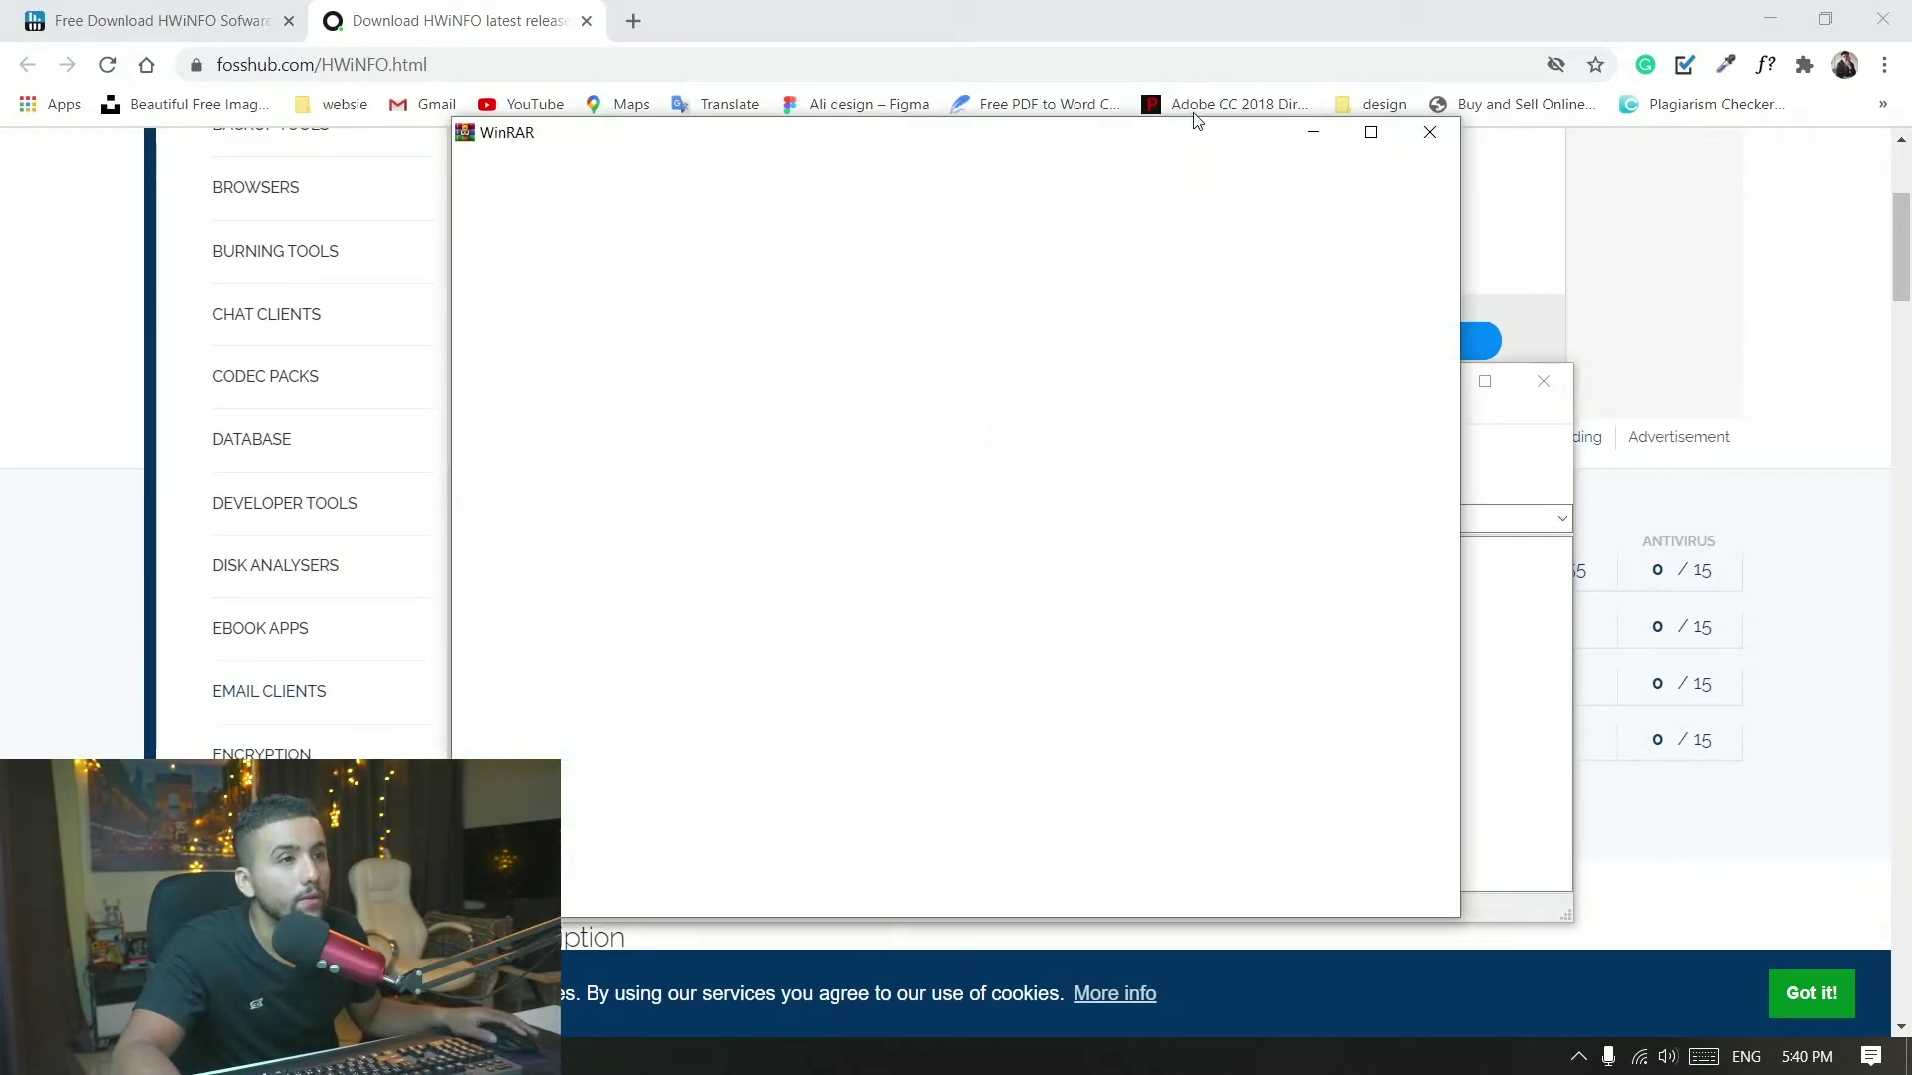
- Extract hwi_631_4255.zip to the Desktop with WinRAR and reveal the desktop
{"action": "left_click", "coordinate": [1430, 133]}
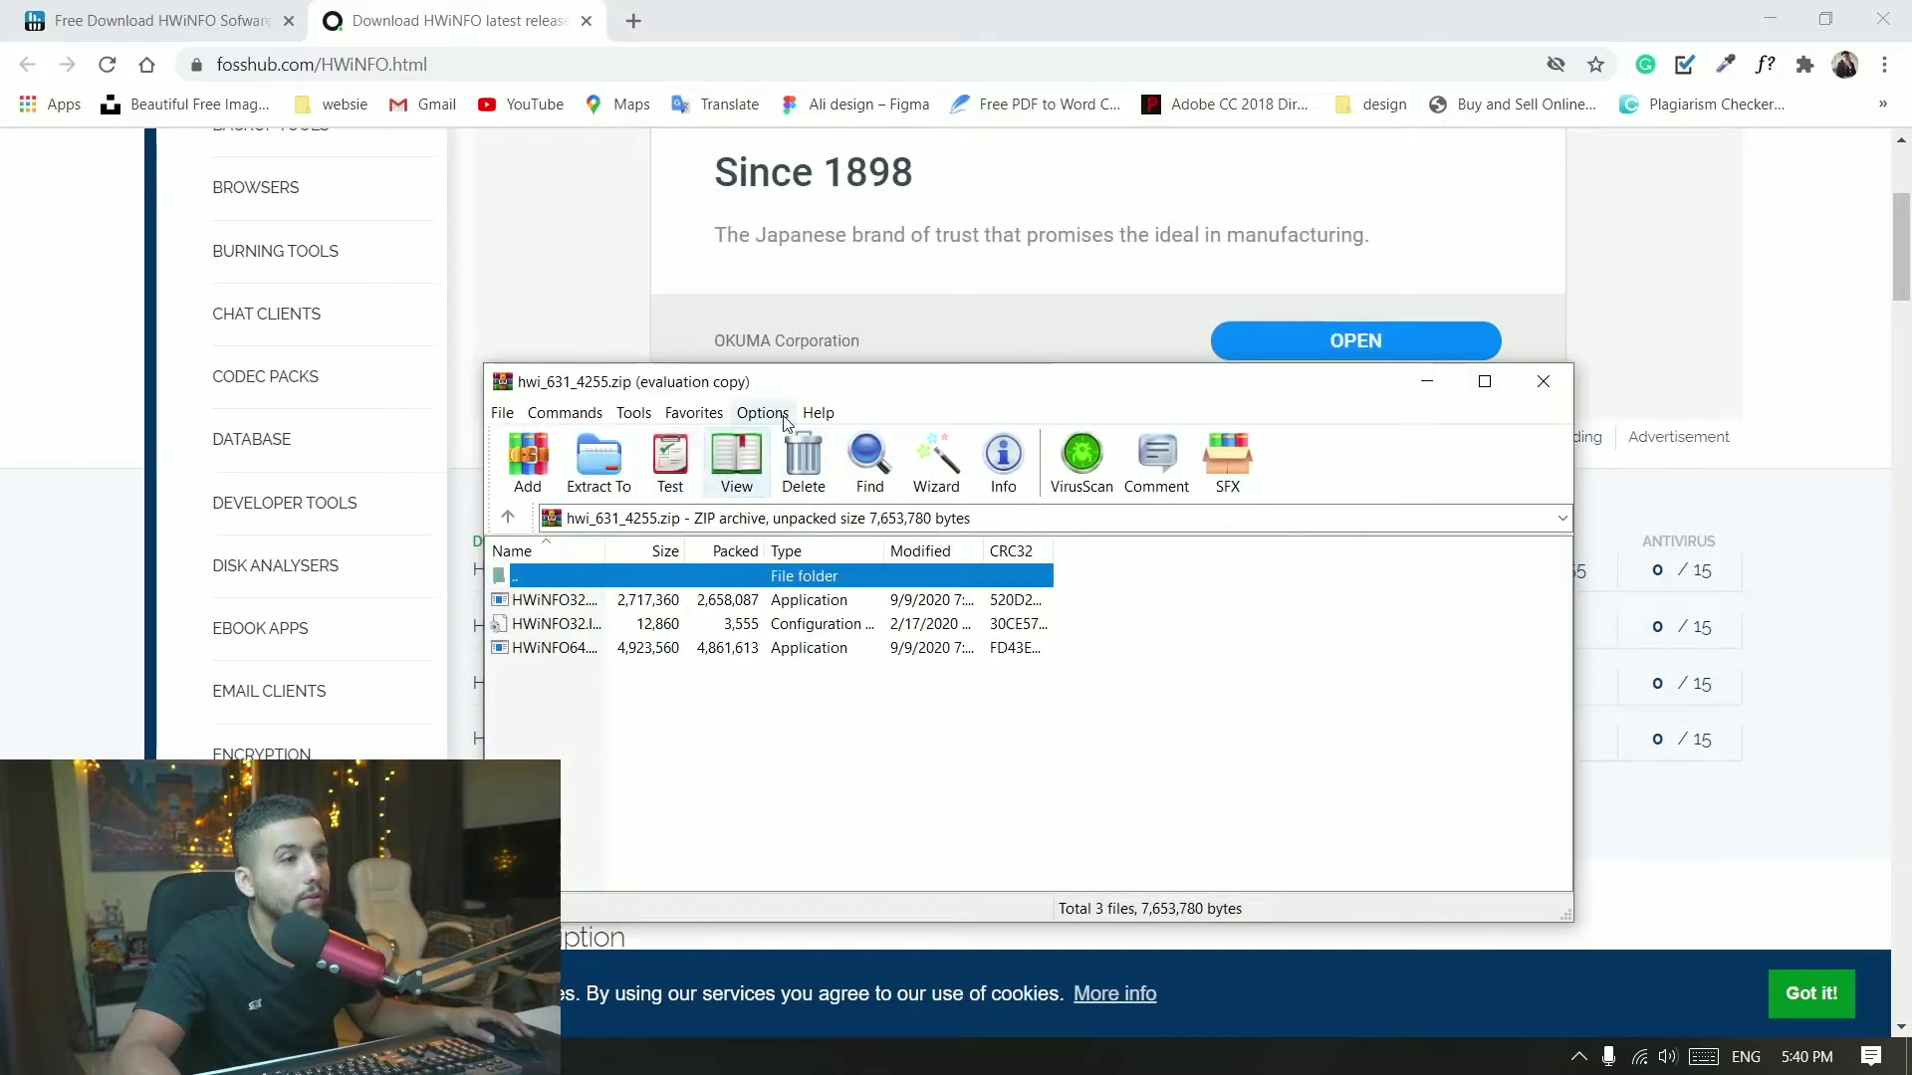
{"action": "left_click_drag", "start_coordinate": [844, 396], "coordinate": [728, 215]}
{"action": "left_click", "coordinate": [483, 276]}
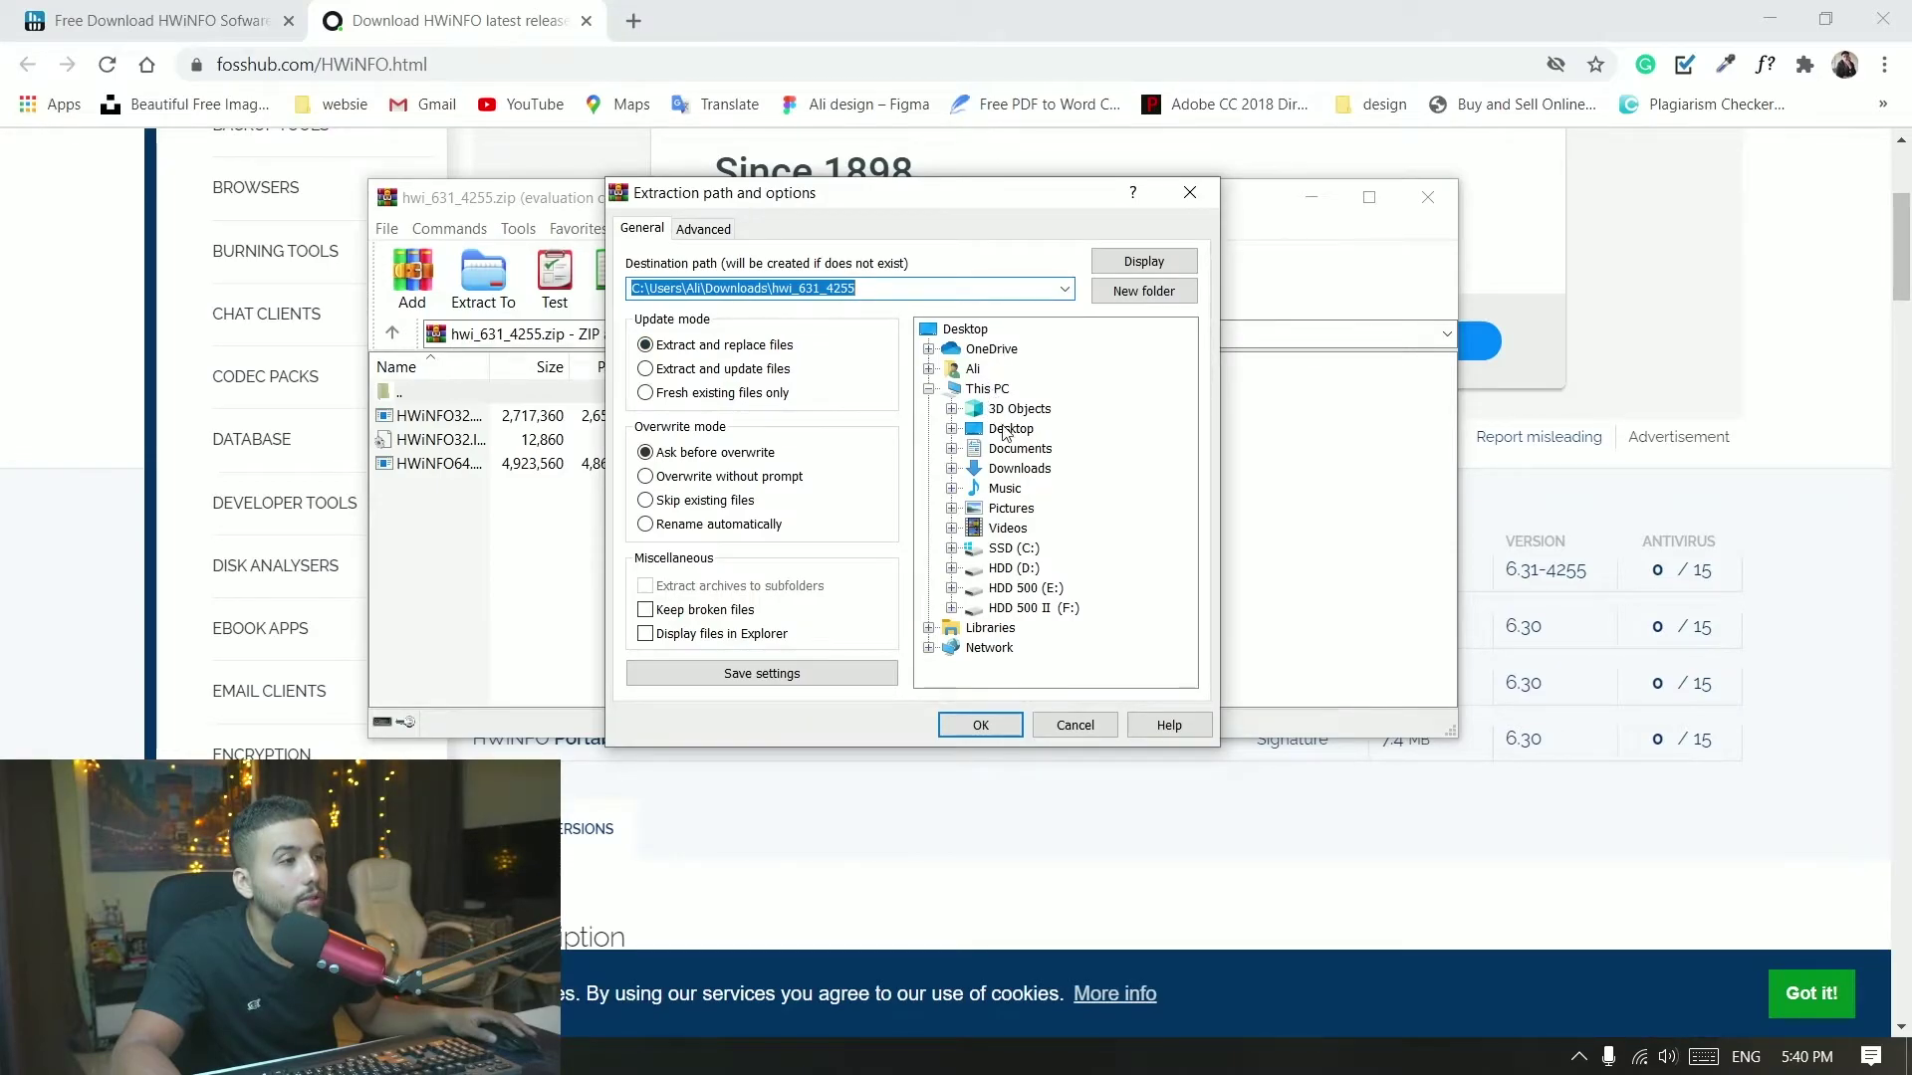
{"action": "left_click", "coordinate": [1008, 429]}
{"action": "left_click", "coordinate": [976, 726]}
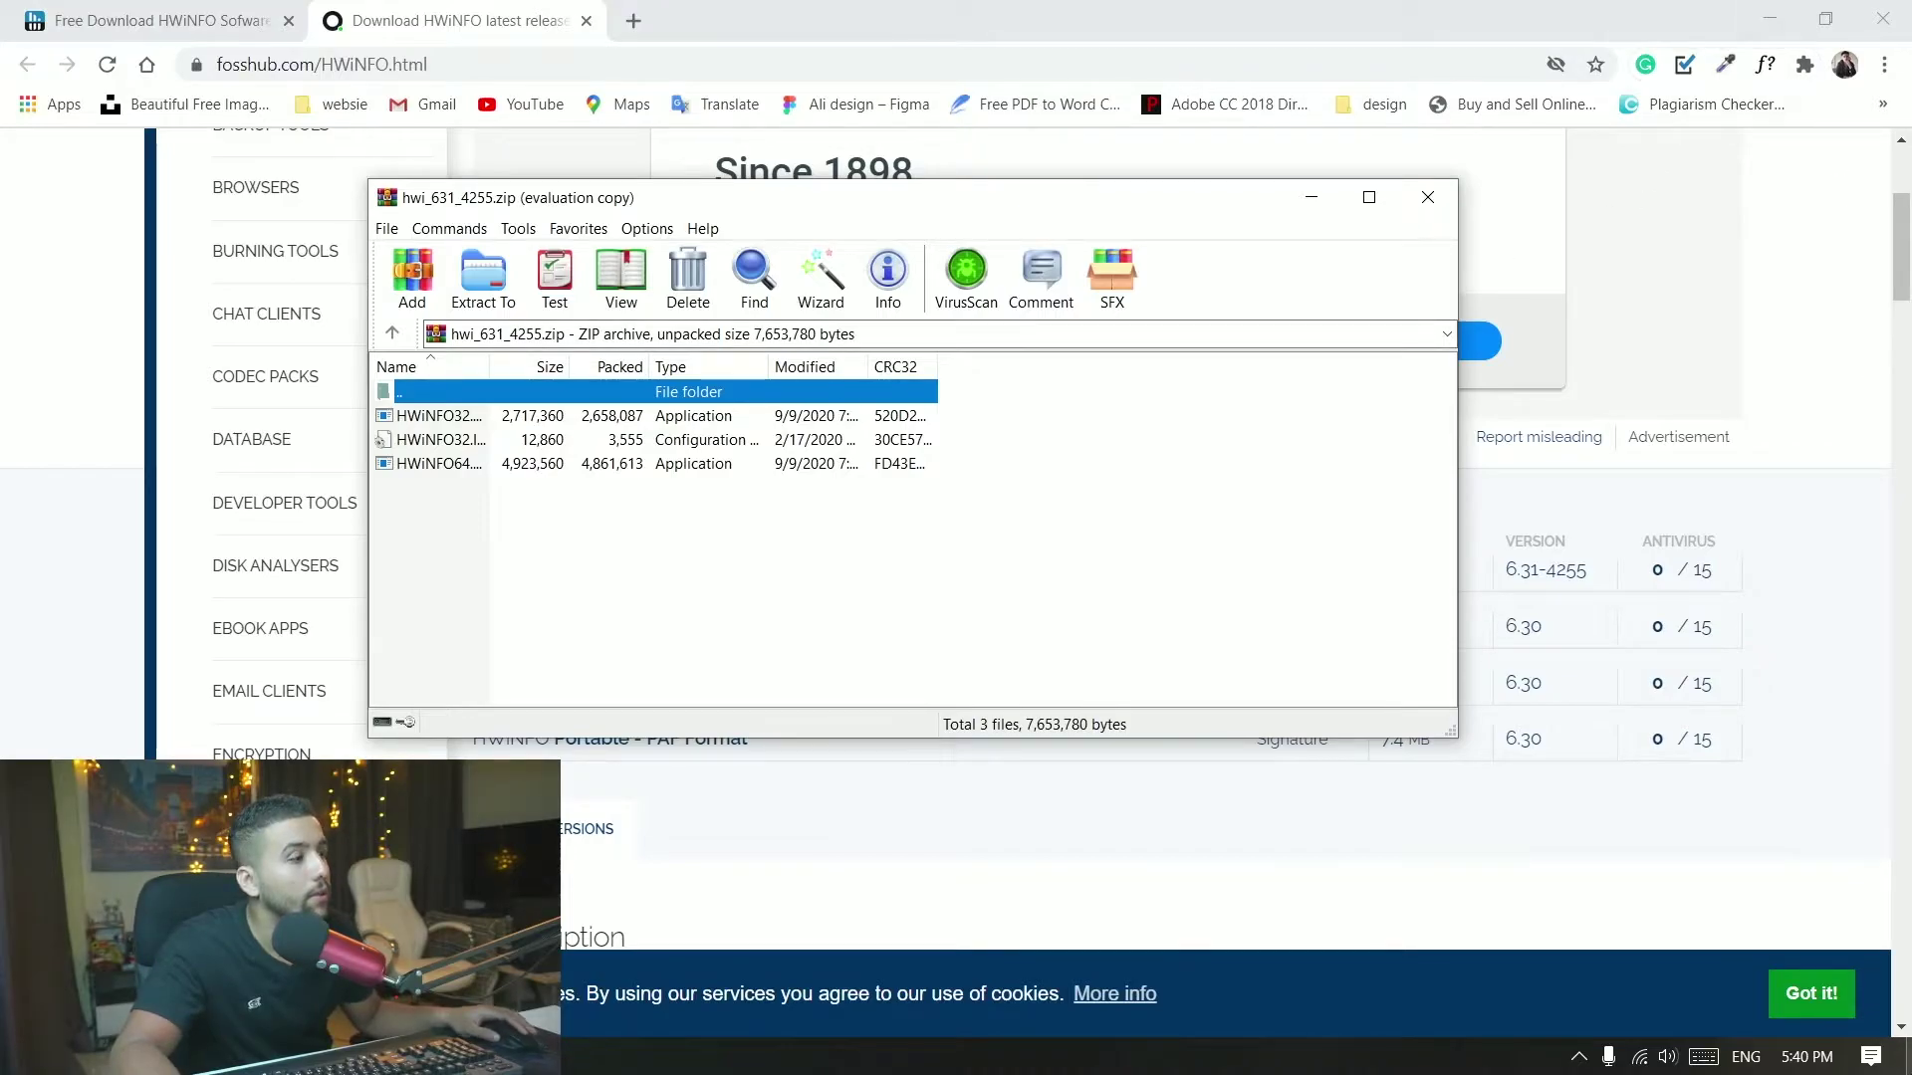
{"action": "left_click", "coordinate": [1907, 1056]}
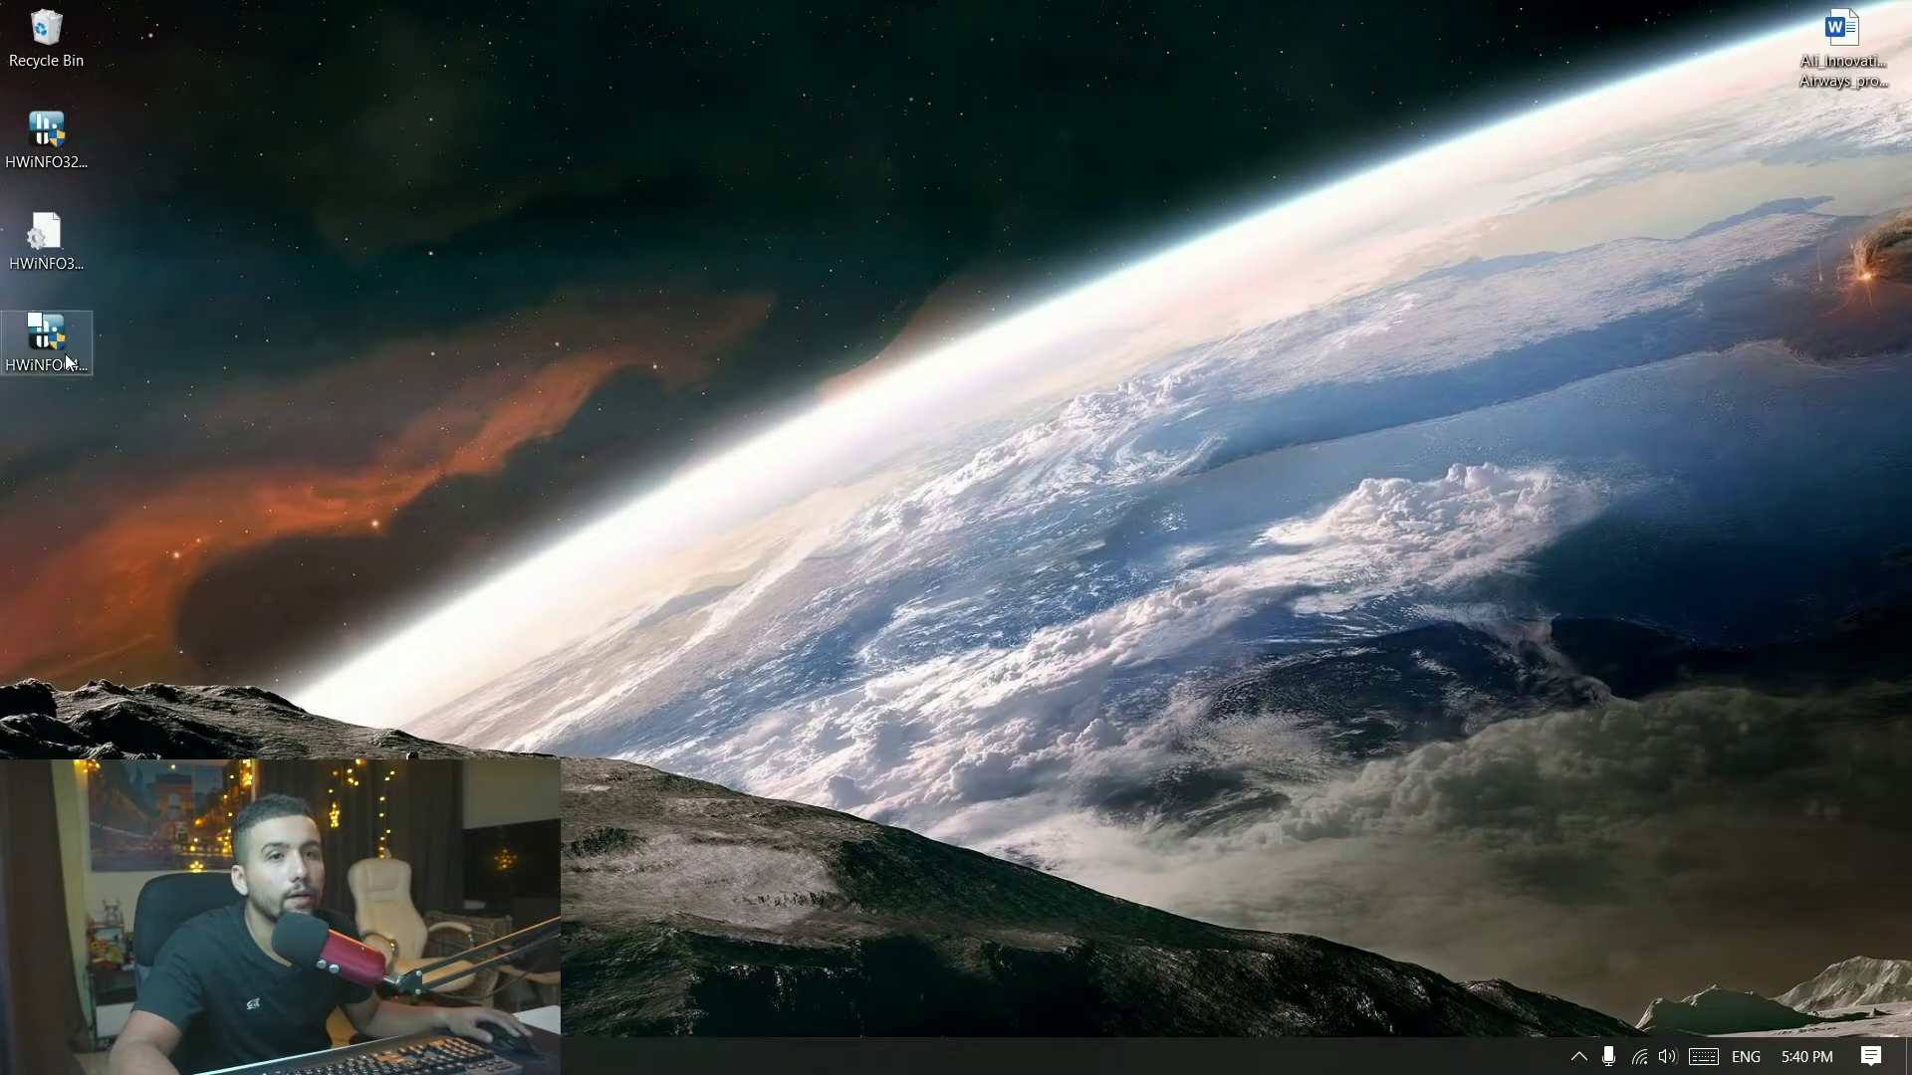
- Launch HWiNFO64 and set it to show sensors and start minimized
{"action": "key", "text": "h"}
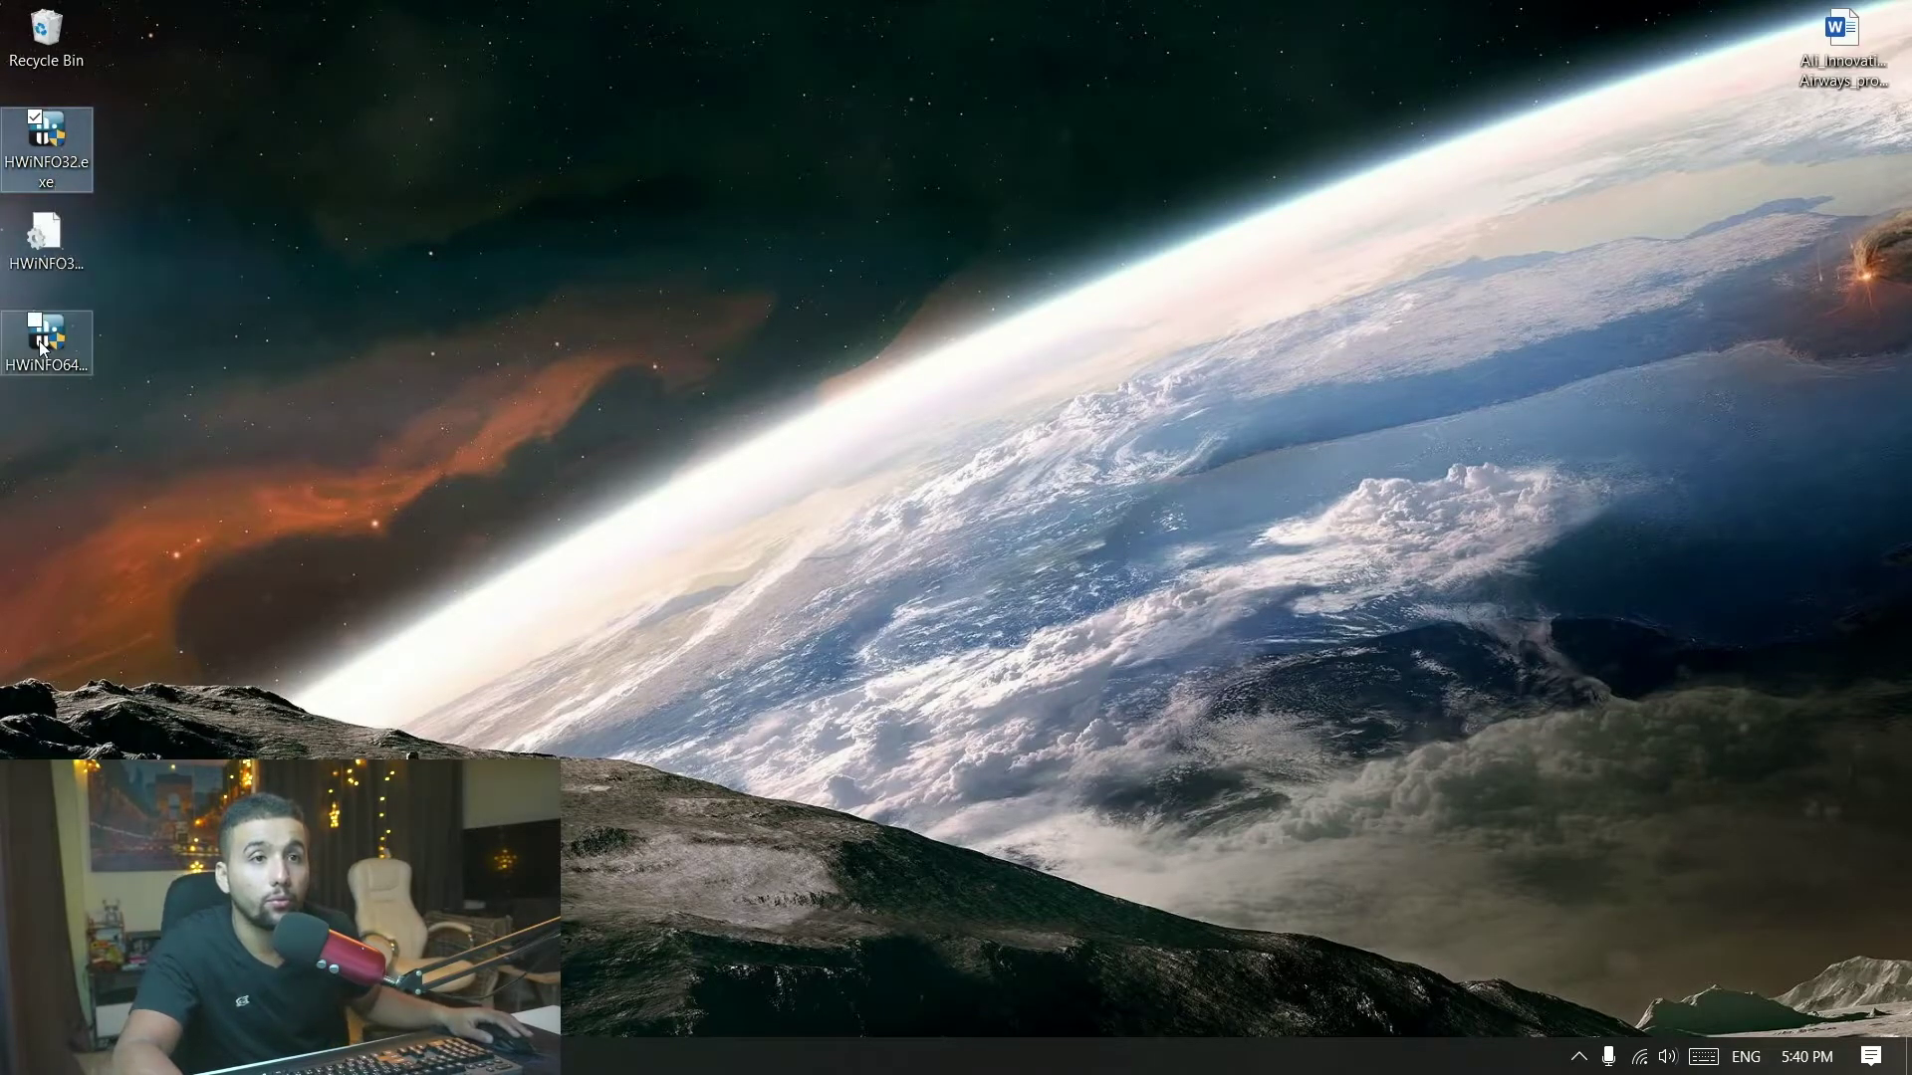
{"action": "left_click", "coordinate": [60, 339]}
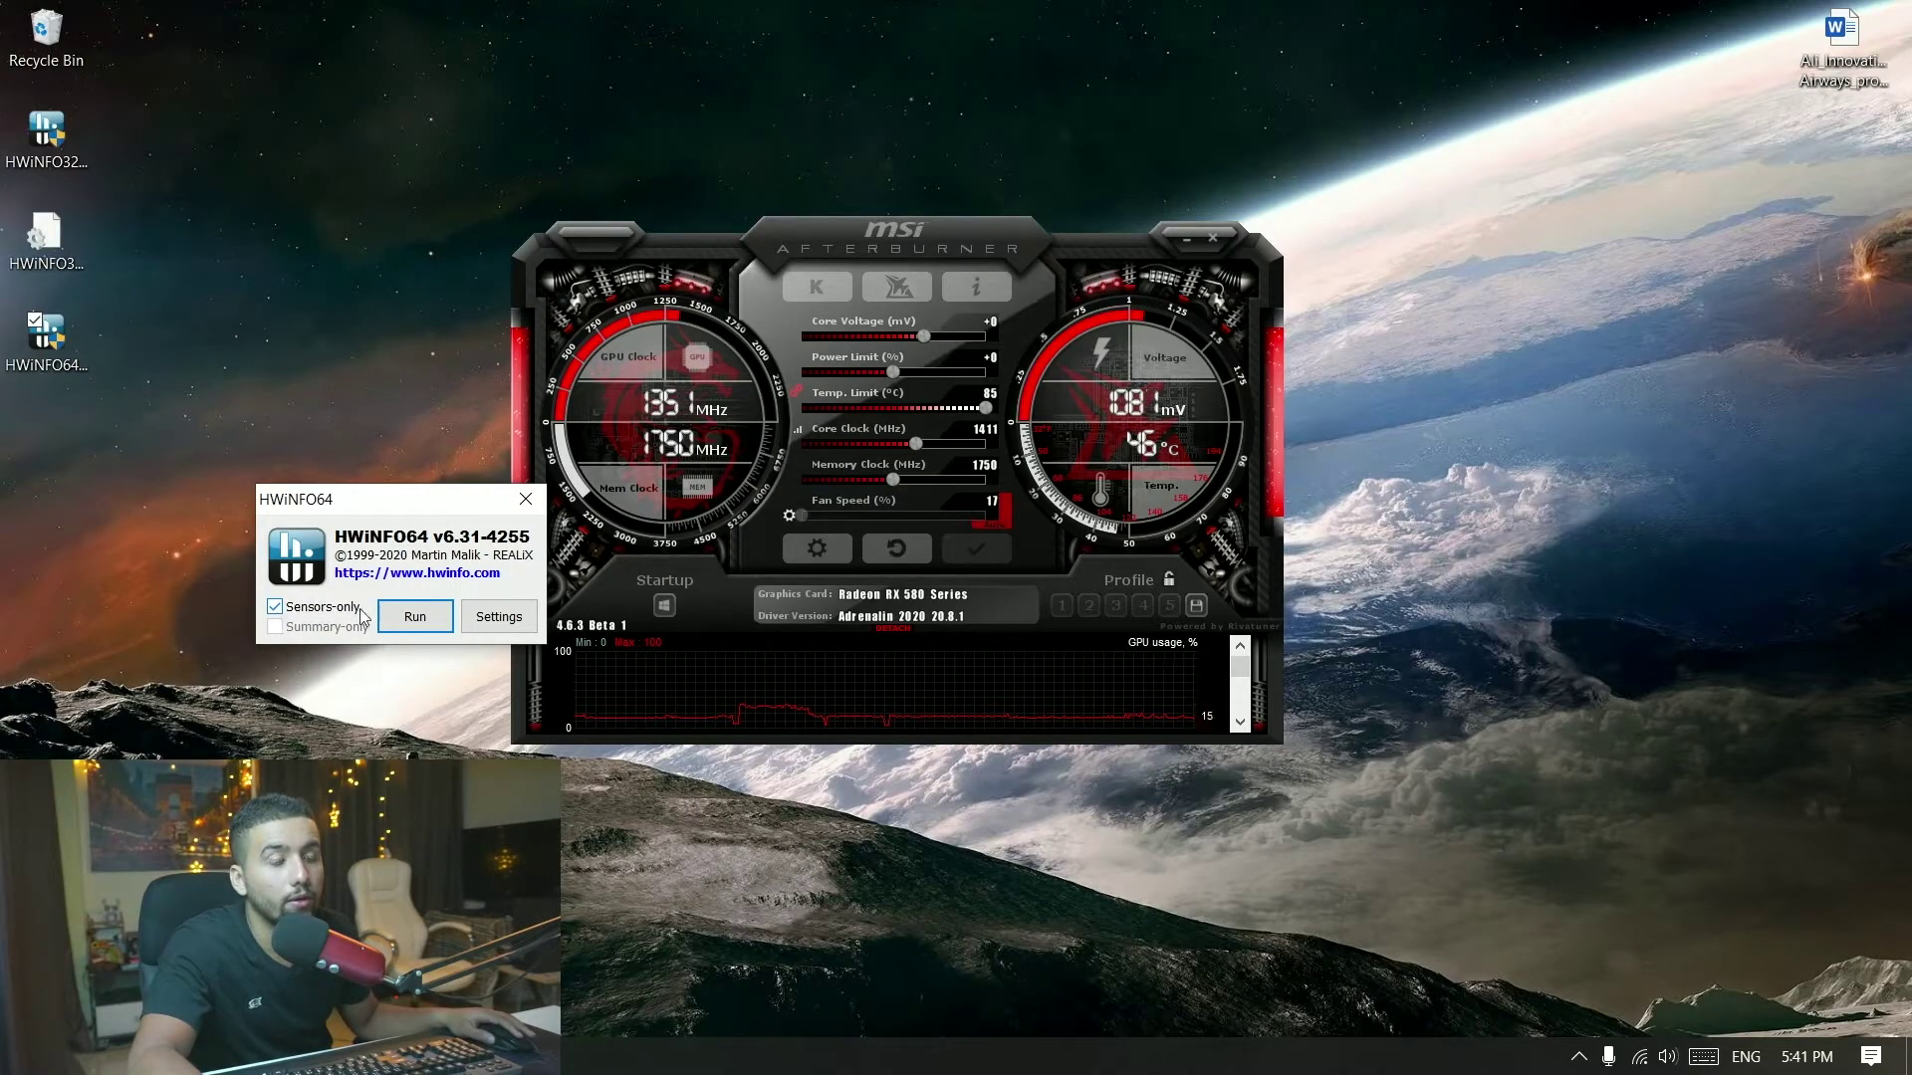
{"action": "left_click", "coordinate": [499, 616]}
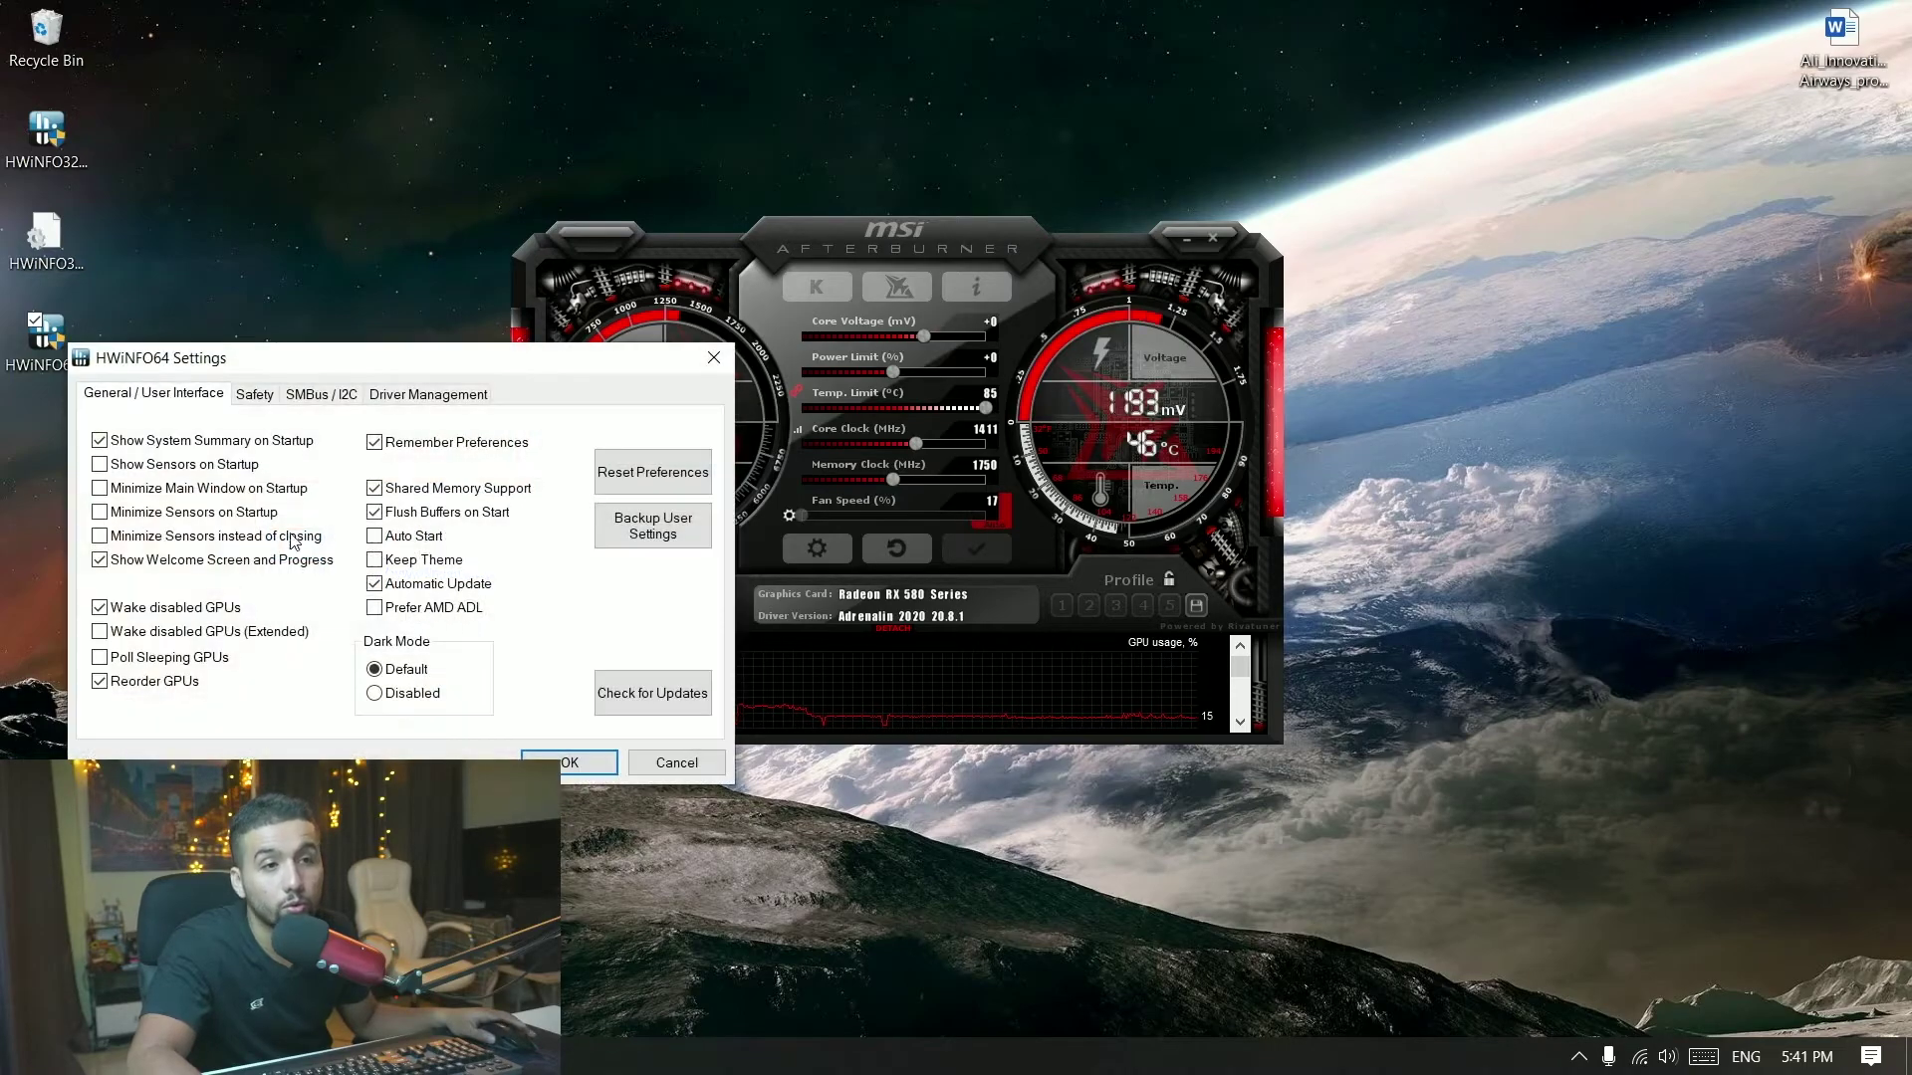
{"action": "left_click_drag", "start_coordinate": [189, 363], "coordinate": [309, 290]}
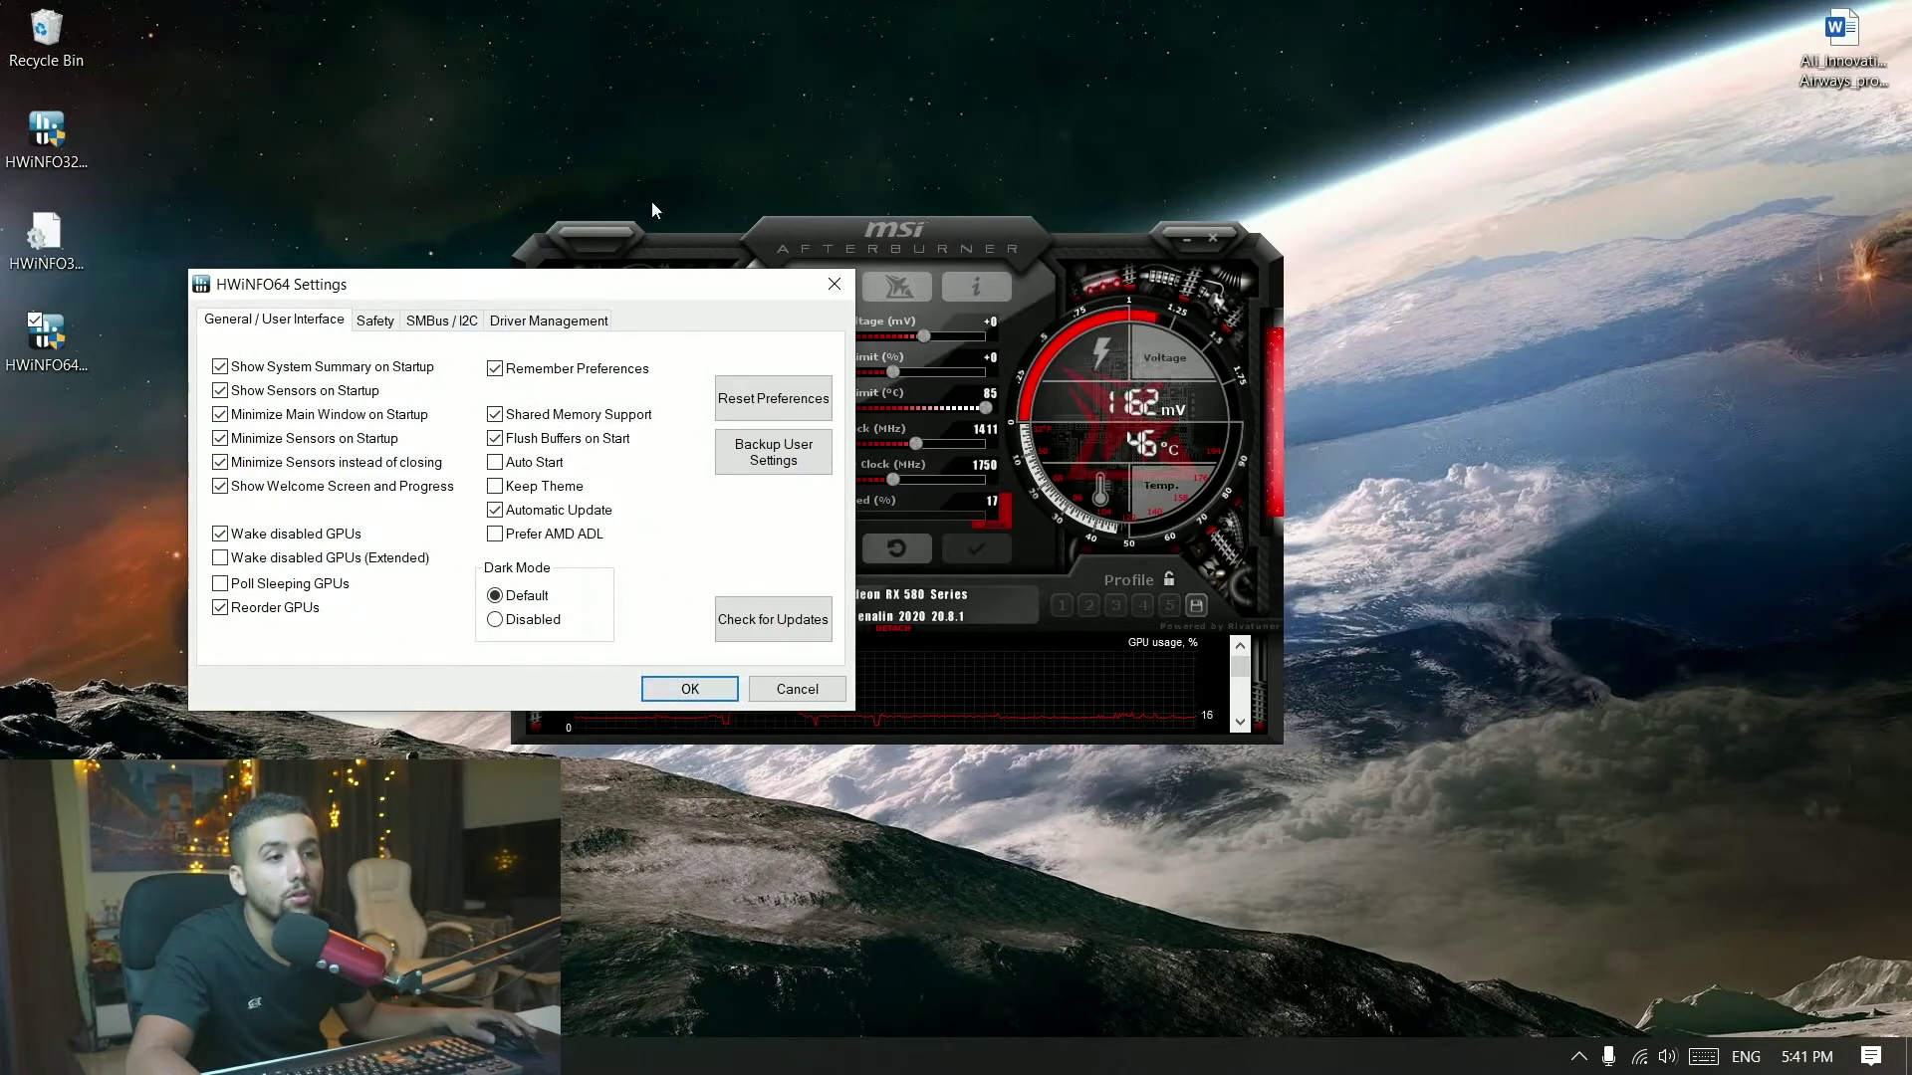
{"action": "left_click", "coordinate": [667, 690]}
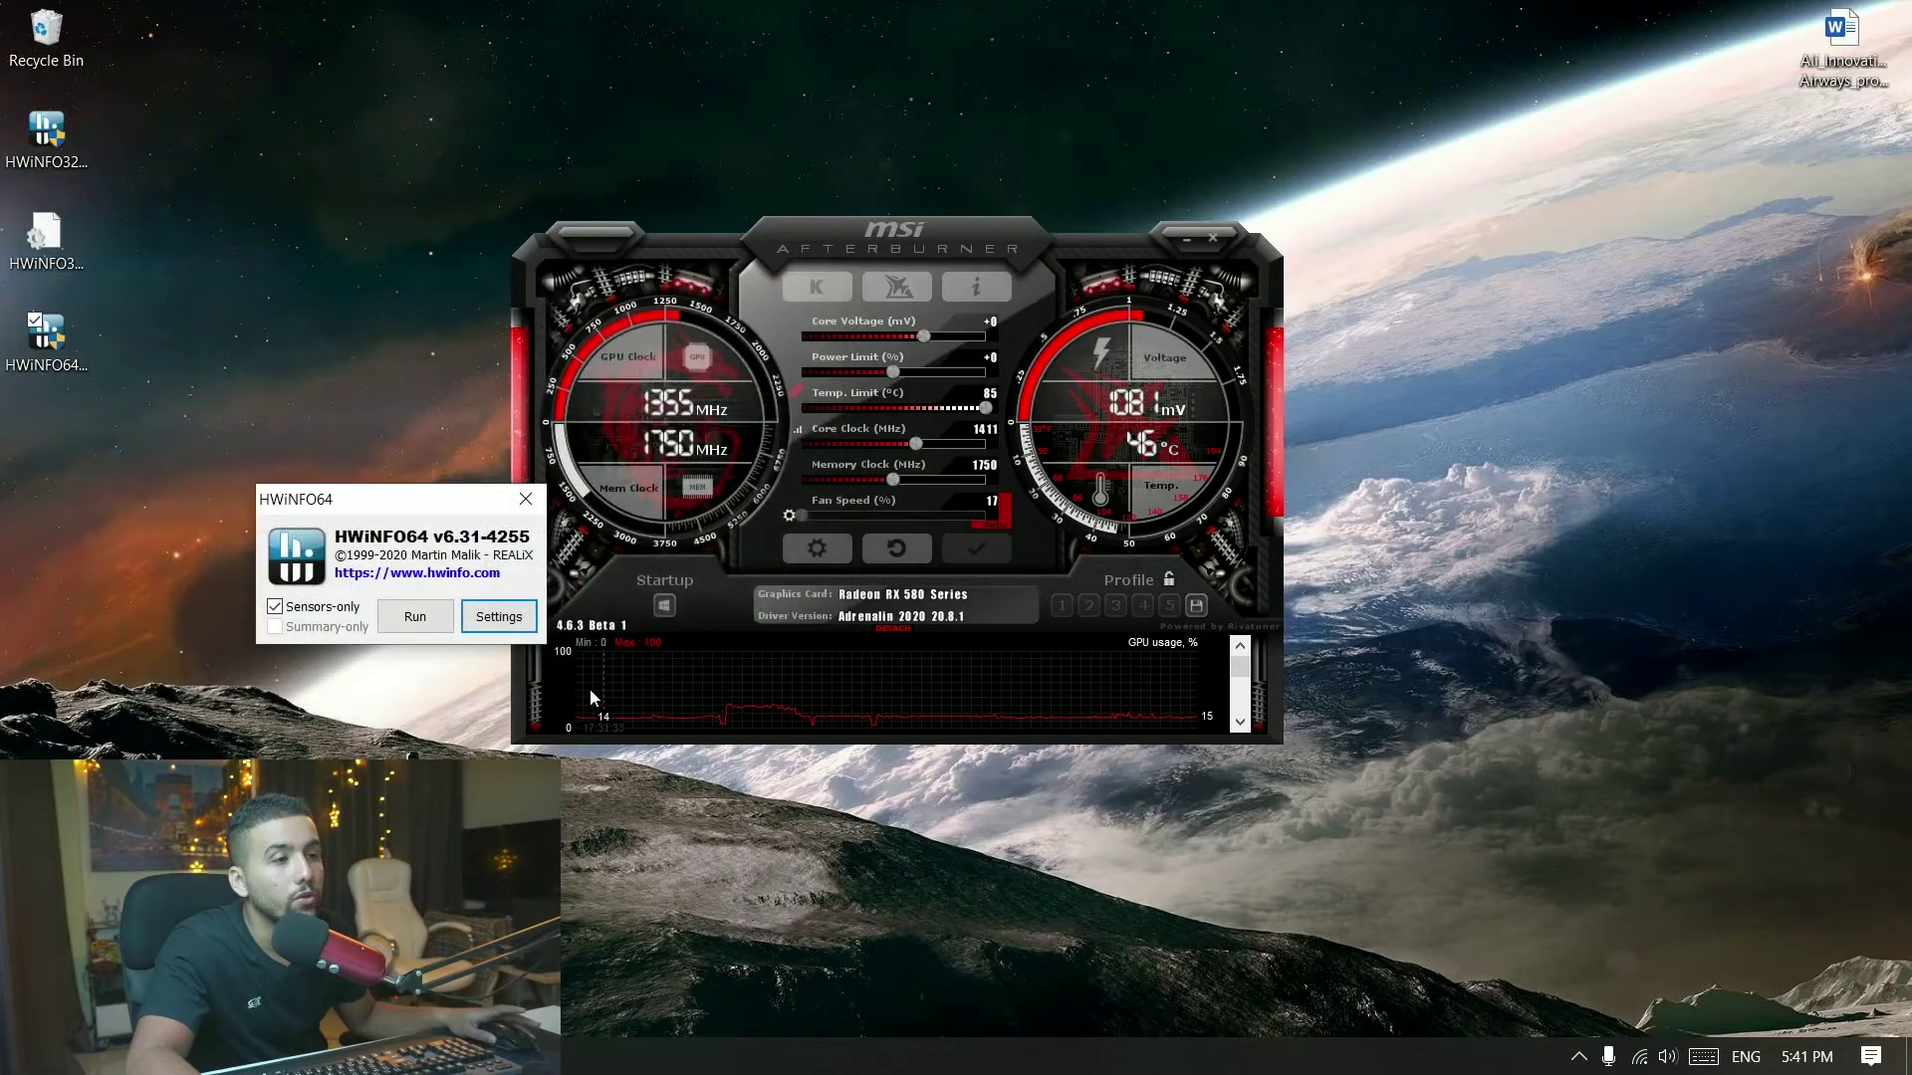
- Run HWiNFO64 in sensors-only mode and confirm its icon sits in the system tray
{"action": "left_click", "coordinate": [412, 620]}
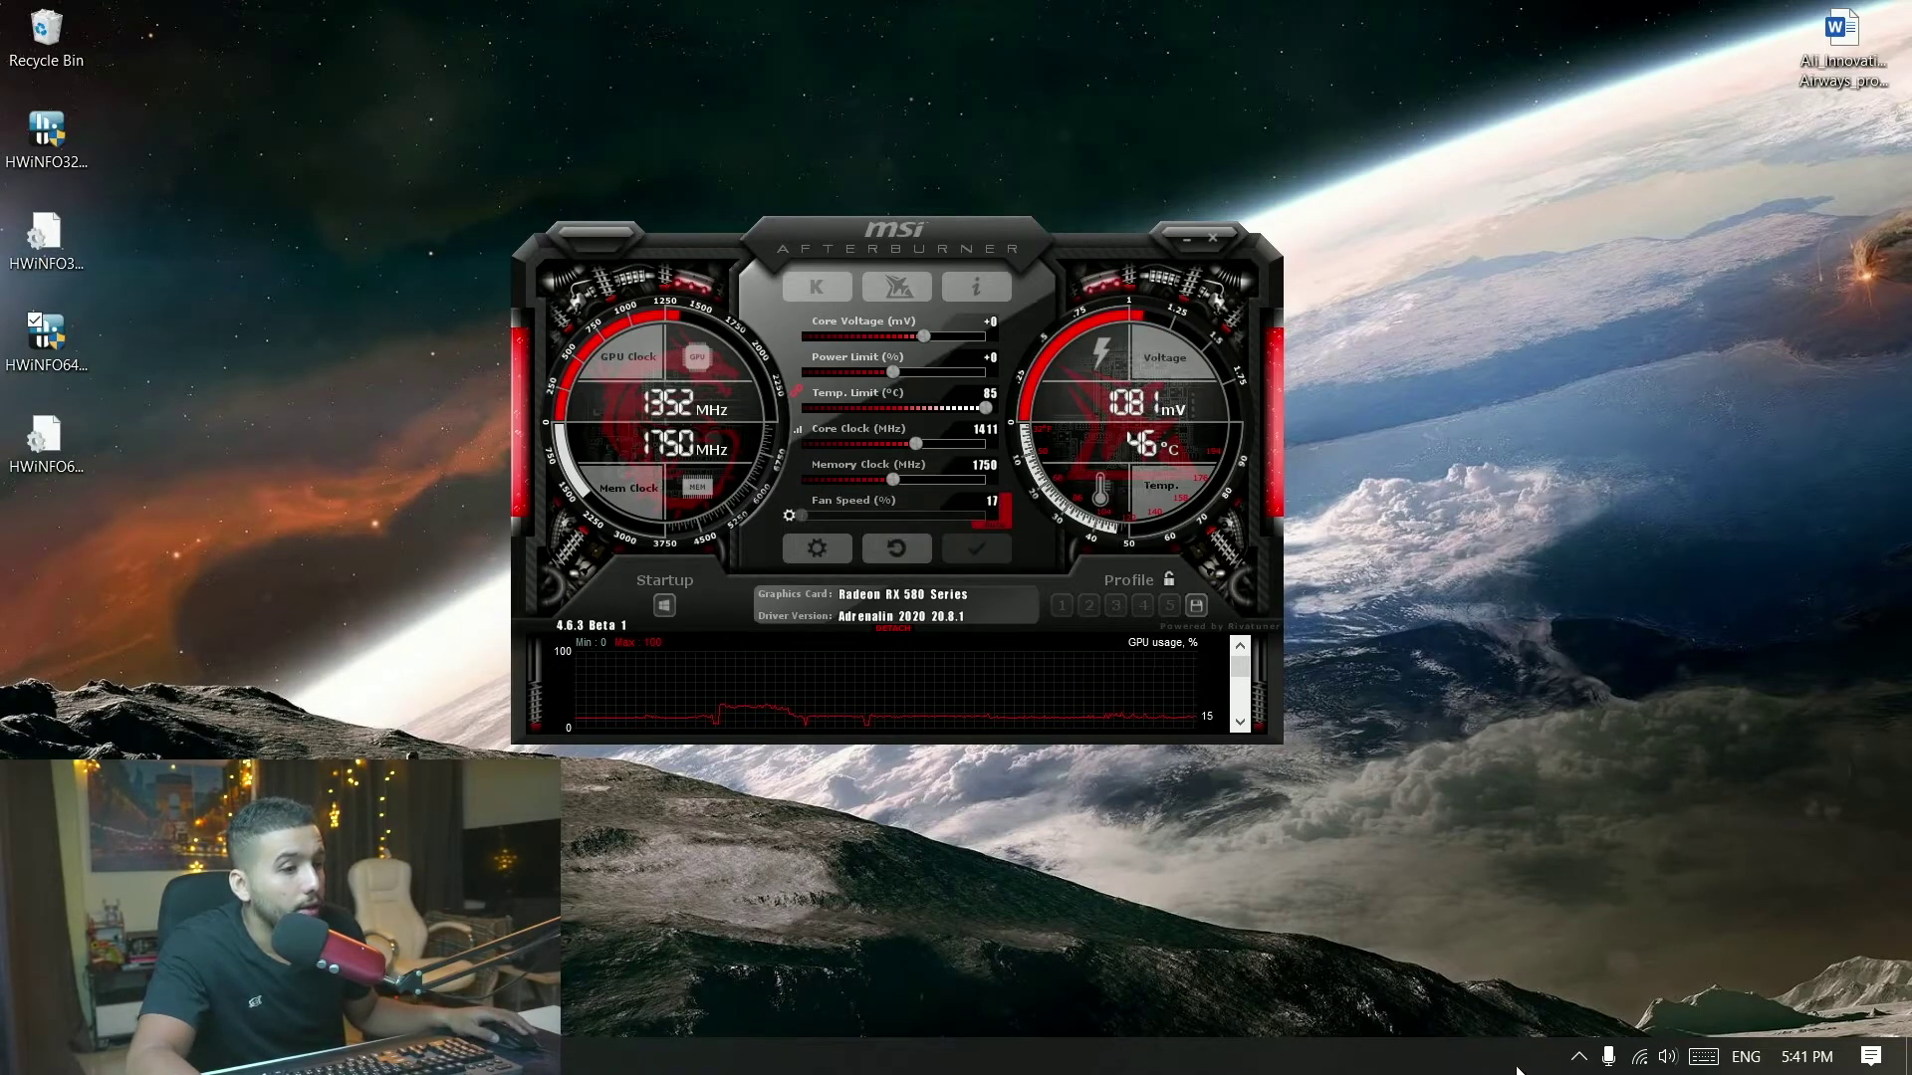
{"action": "left_click", "coordinate": [1578, 1058]}
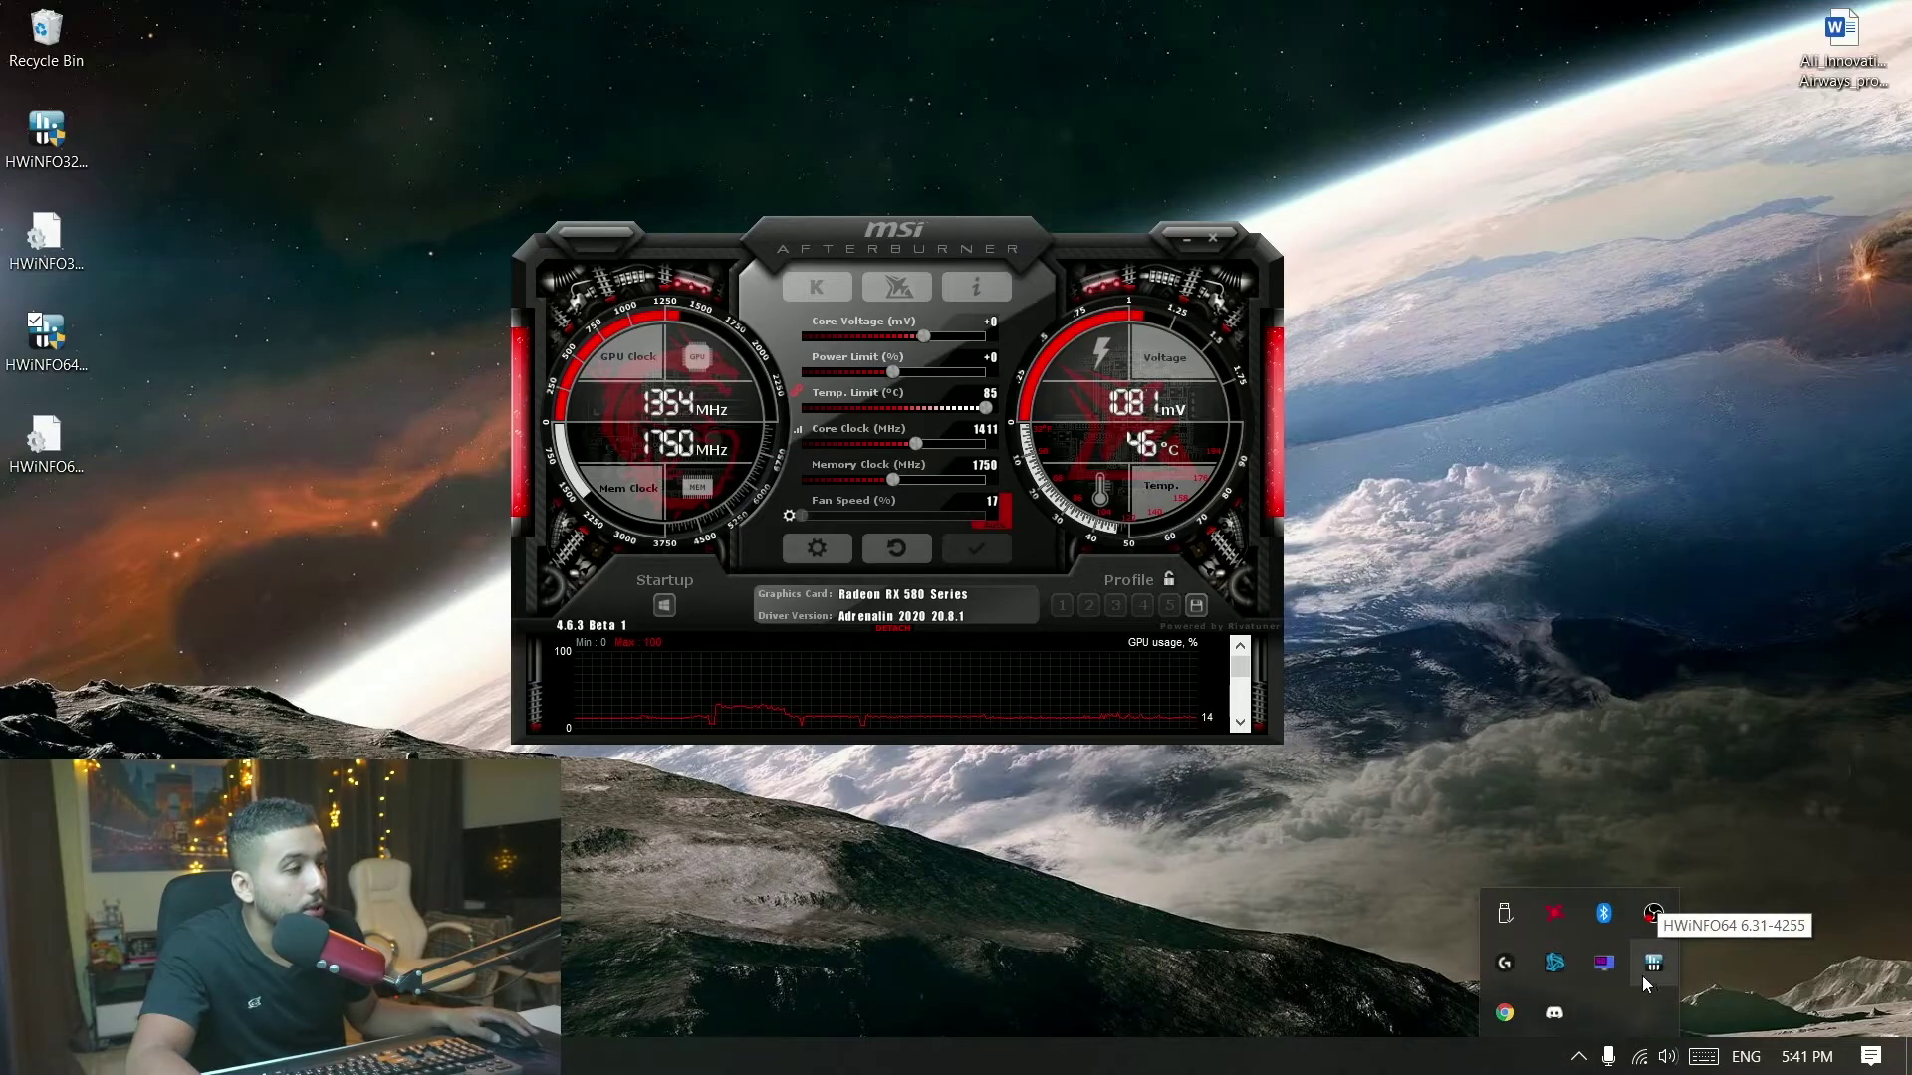
{"action": "left_click", "coordinate": [1591, 762]}
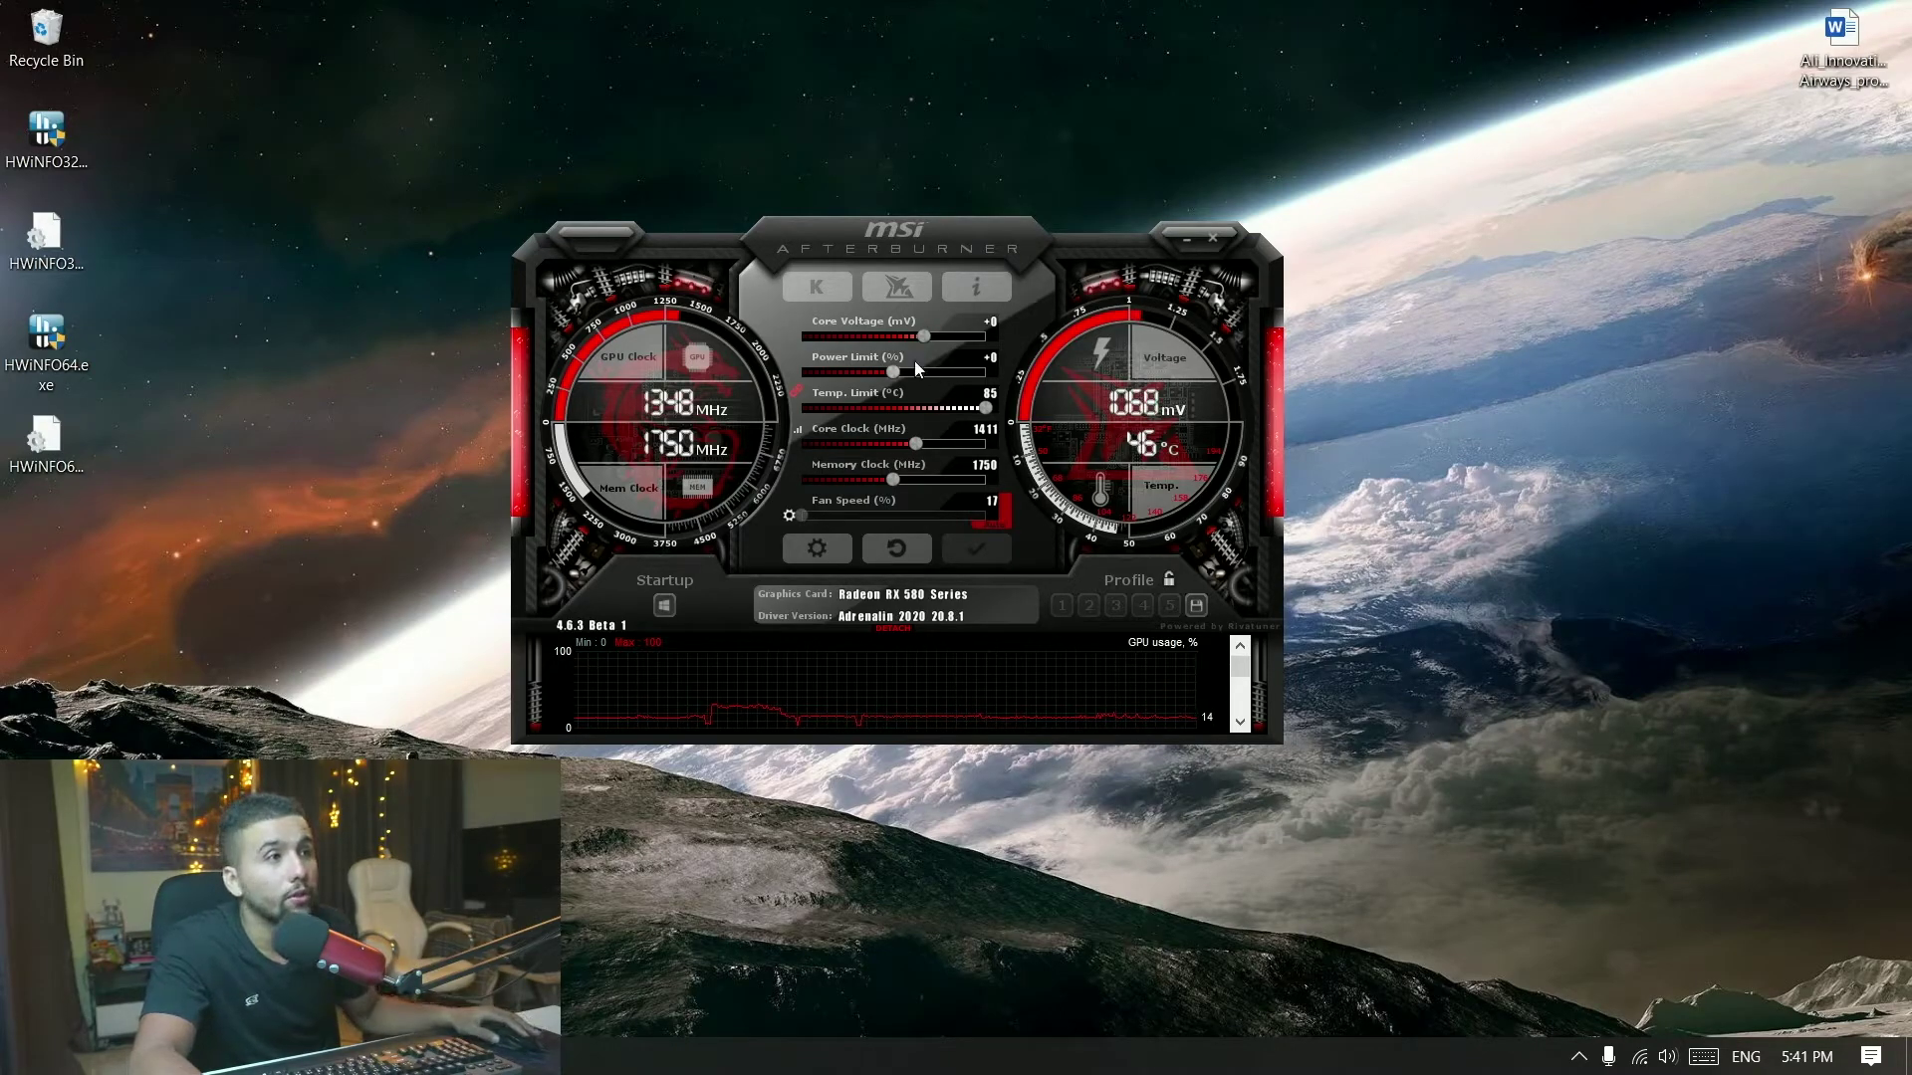
{"action": "left_click", "coordinate": [826, 546]}
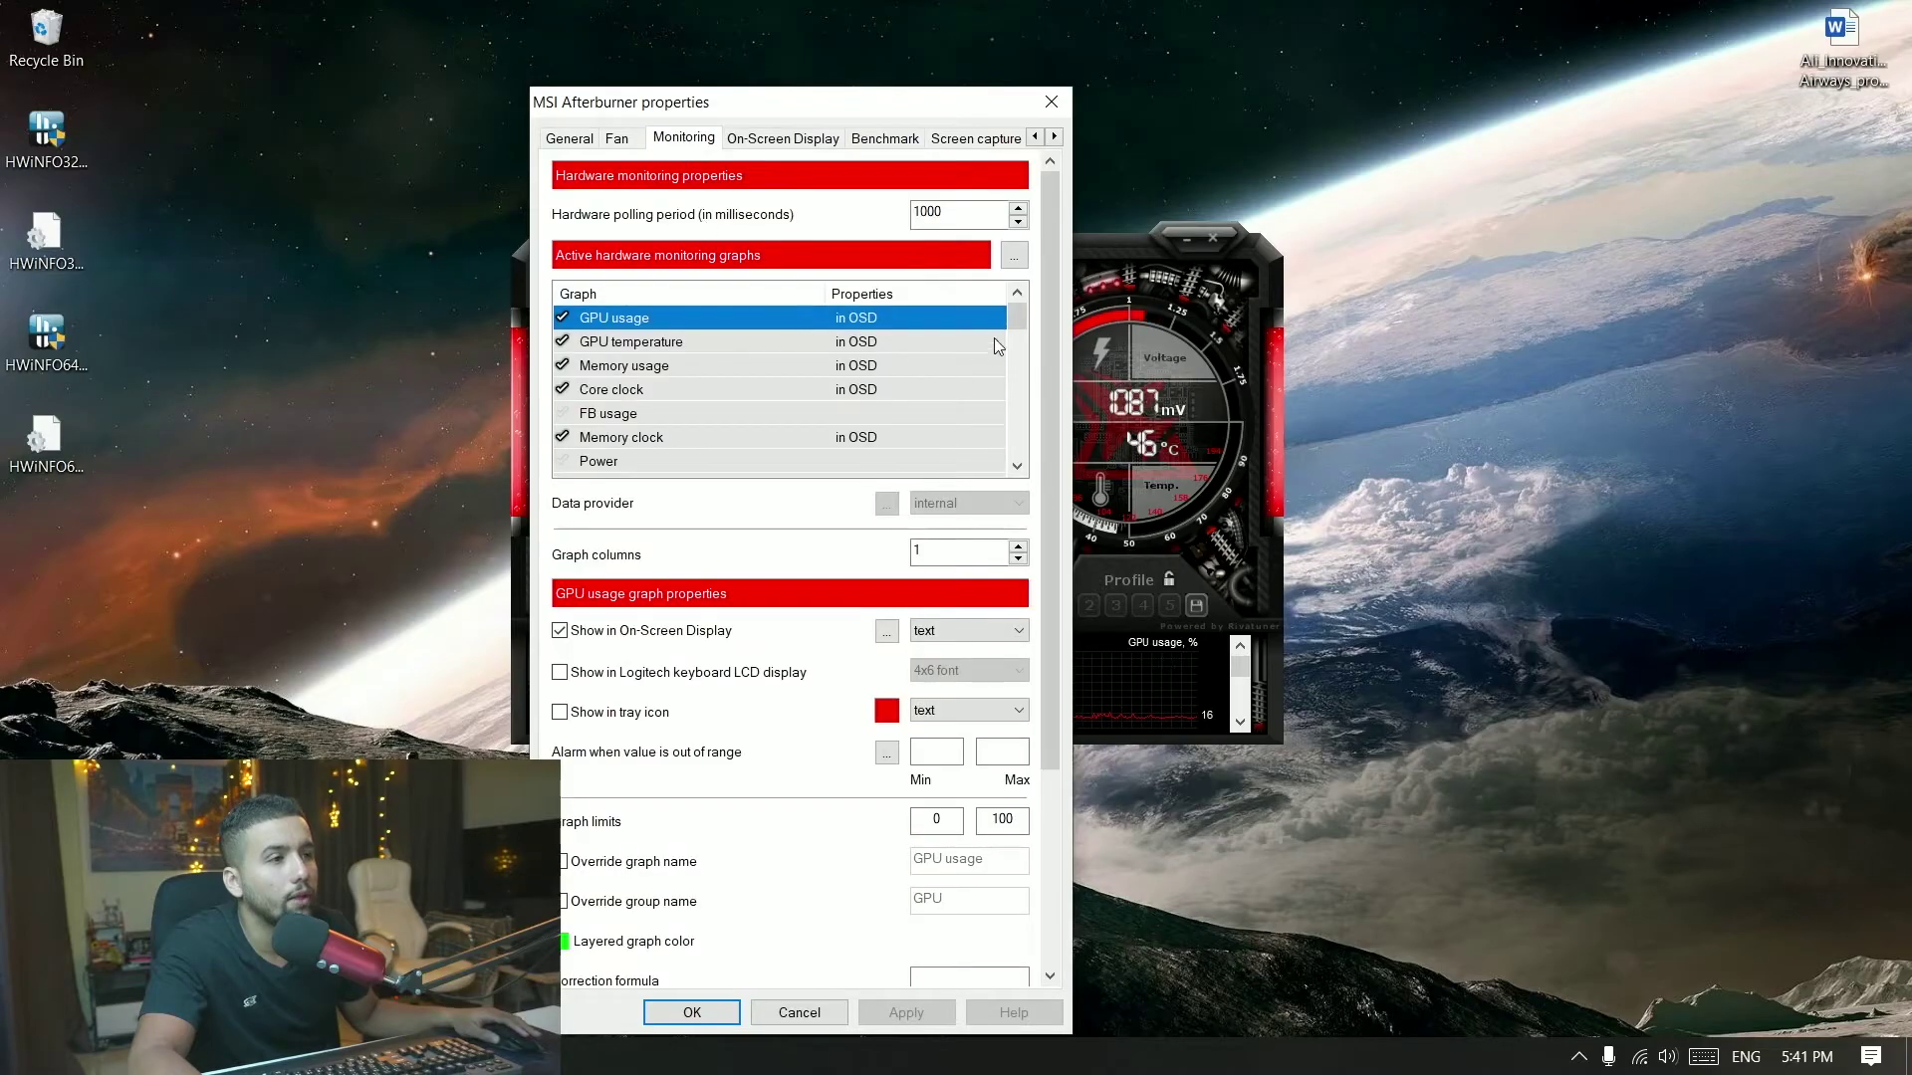
{"action": "left_click_drag", "start_coordinate": [1018, 319], "coordinate": [1006, 430]}
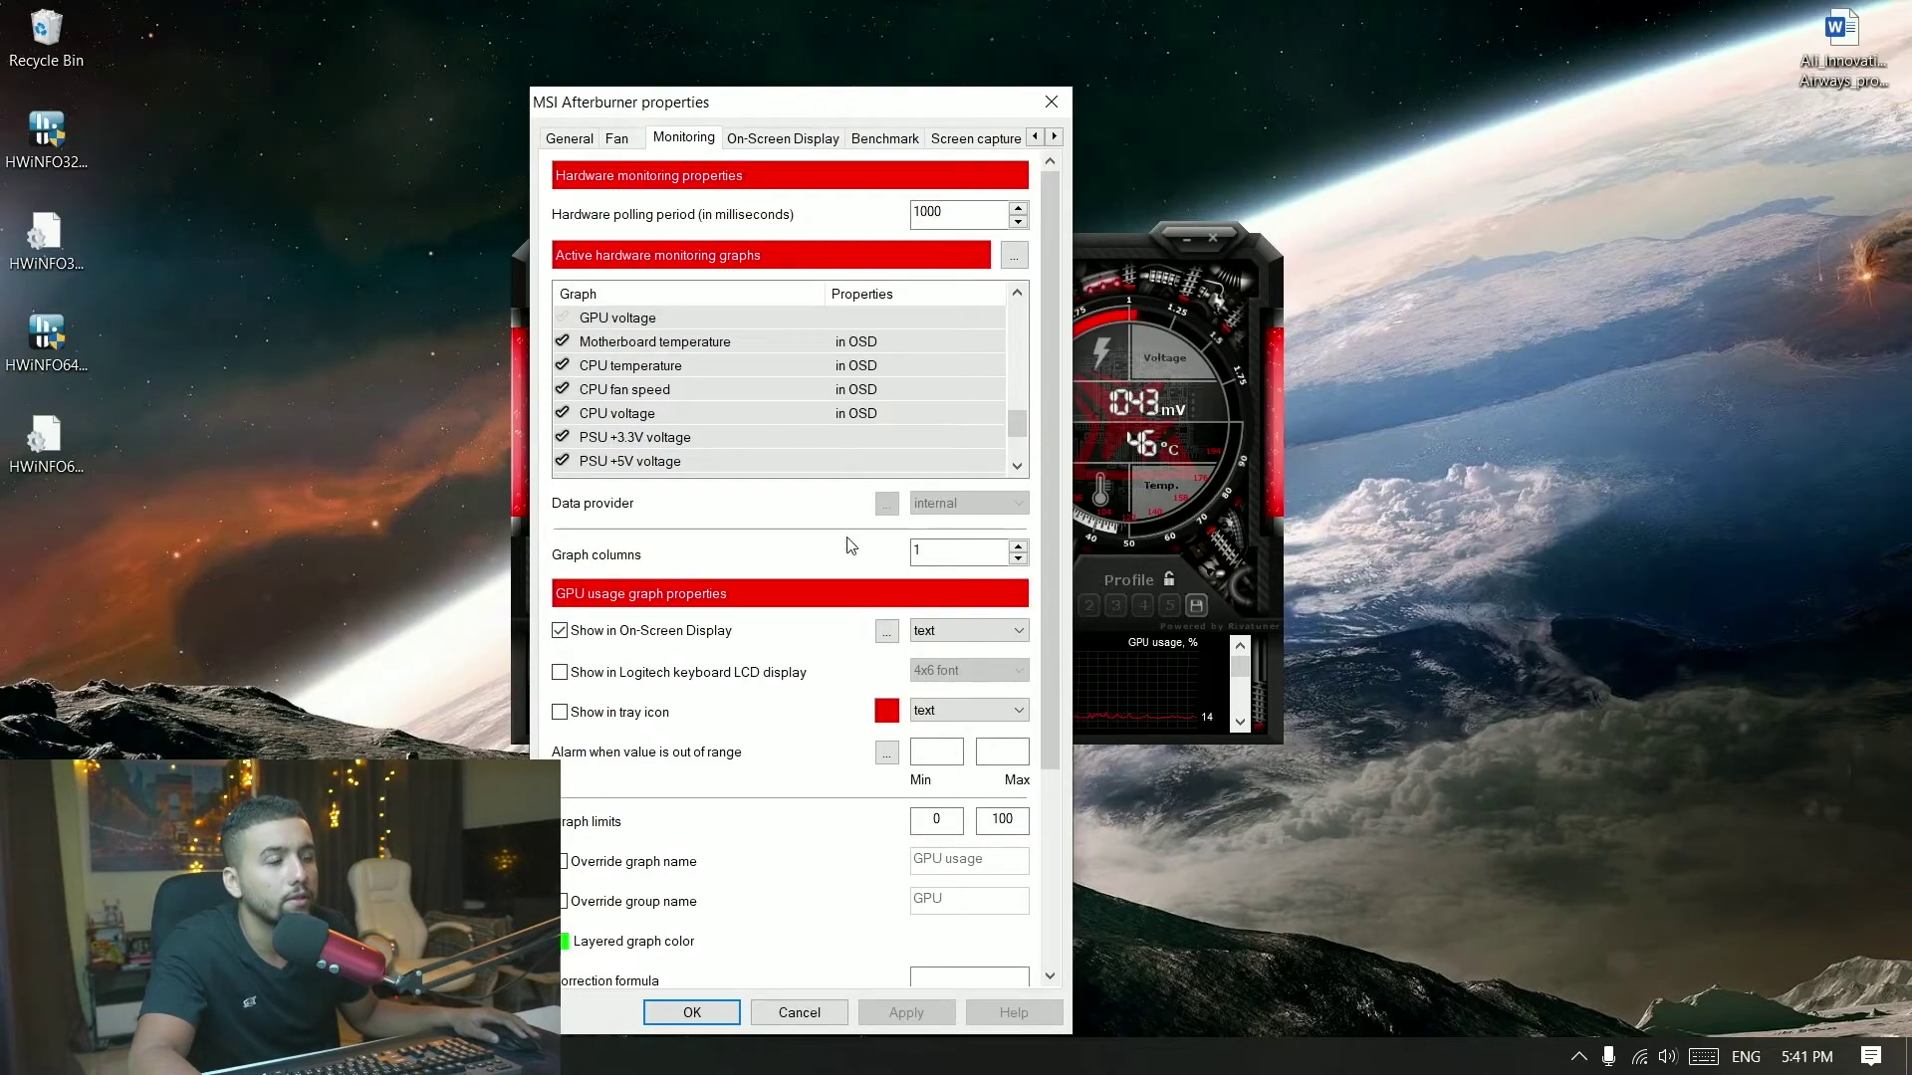
{"action": "left_click", "coordinate": [736, 1015]}
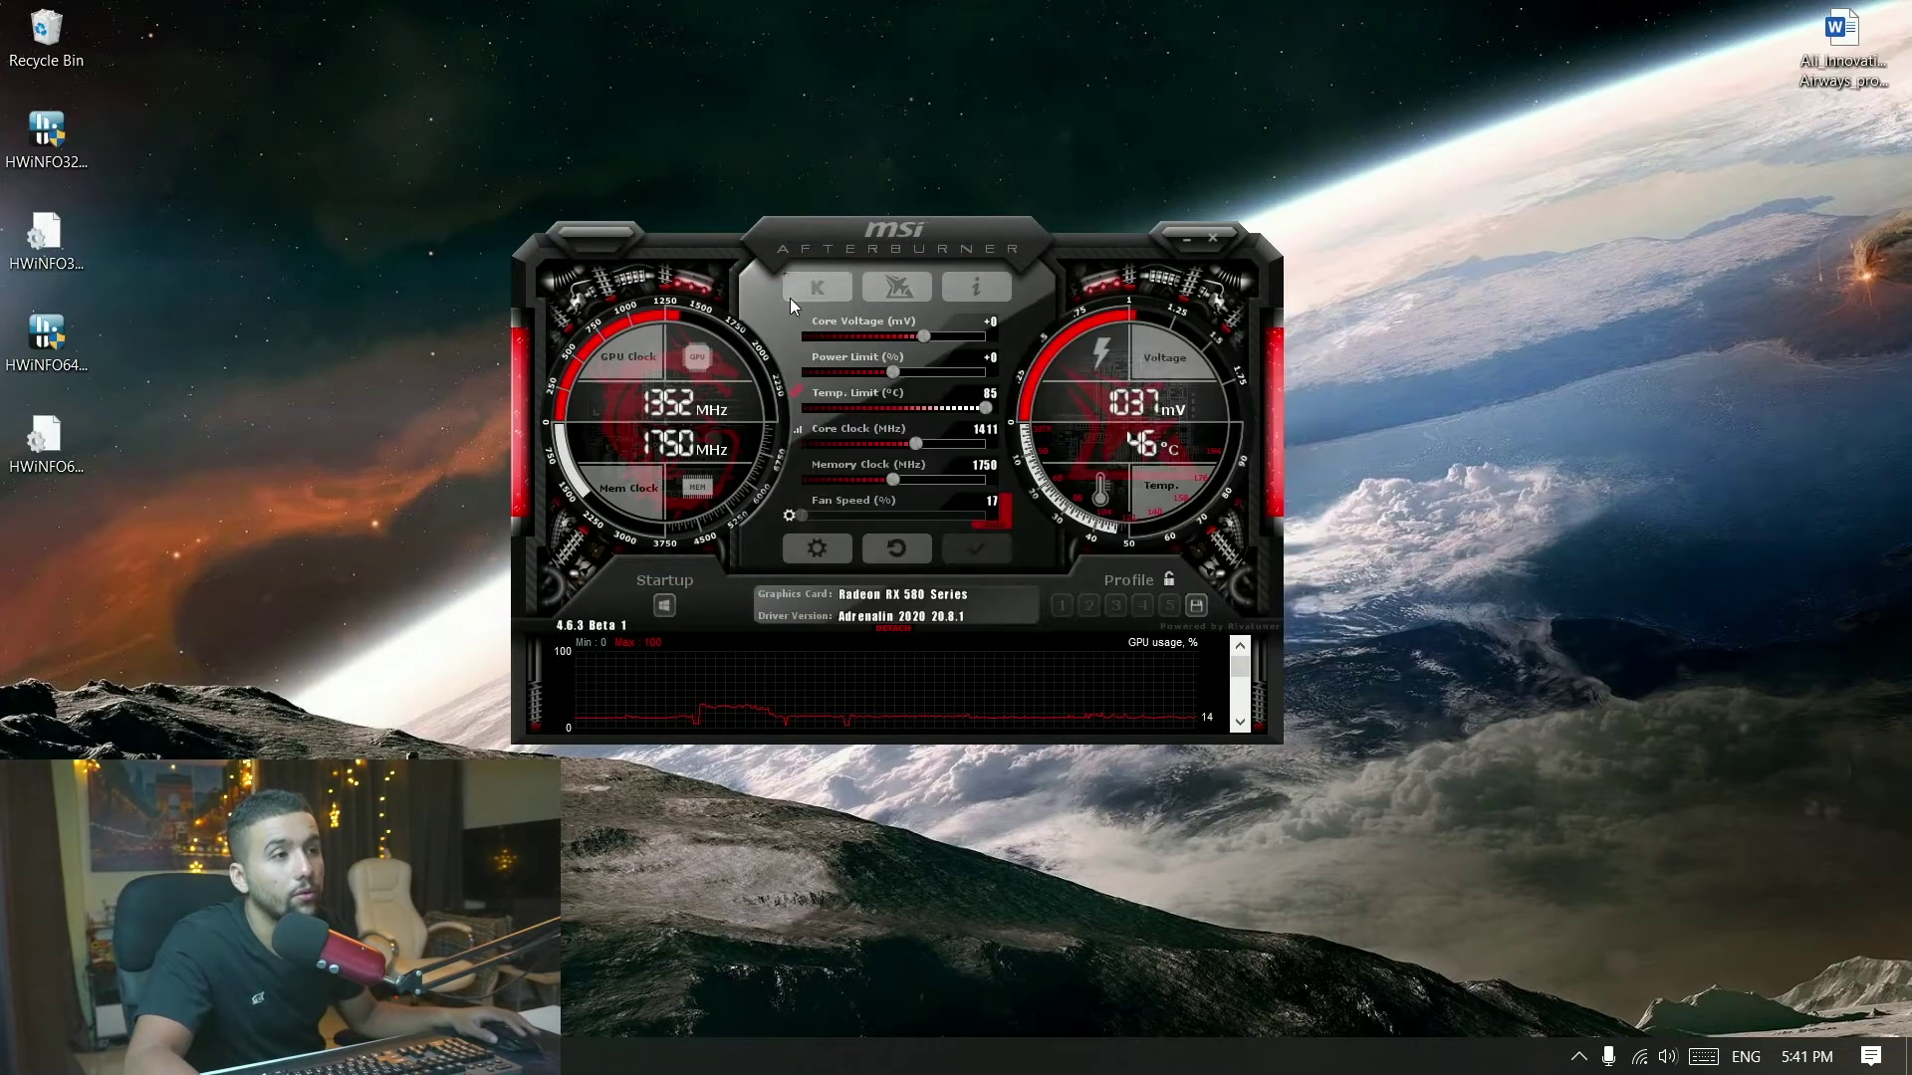
- Run the msi-01 stress test in MSI Kombustor, checking CPU and motherboard temperatures in the overlay
{"action": "left_click", "coordinate": [790, 296]}
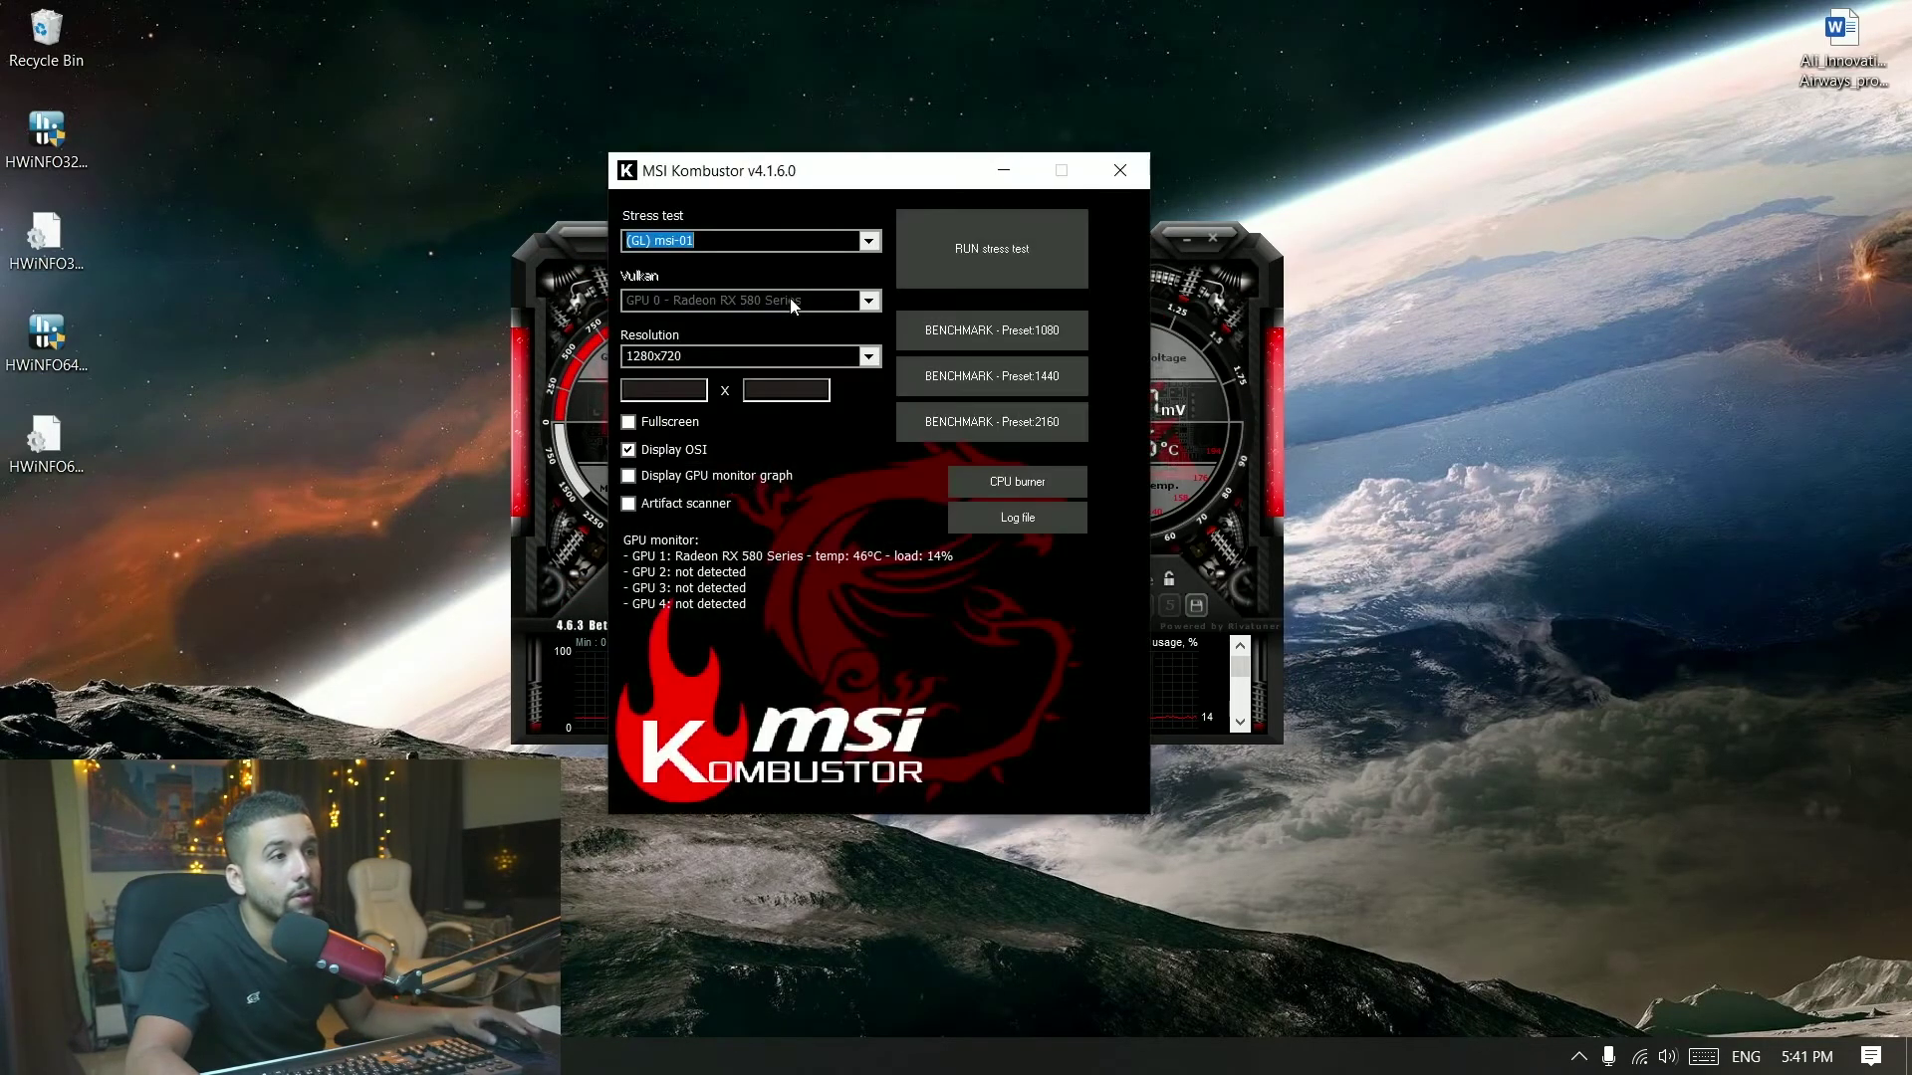
{"action": "left_click", "coordinate": [993, 257]}
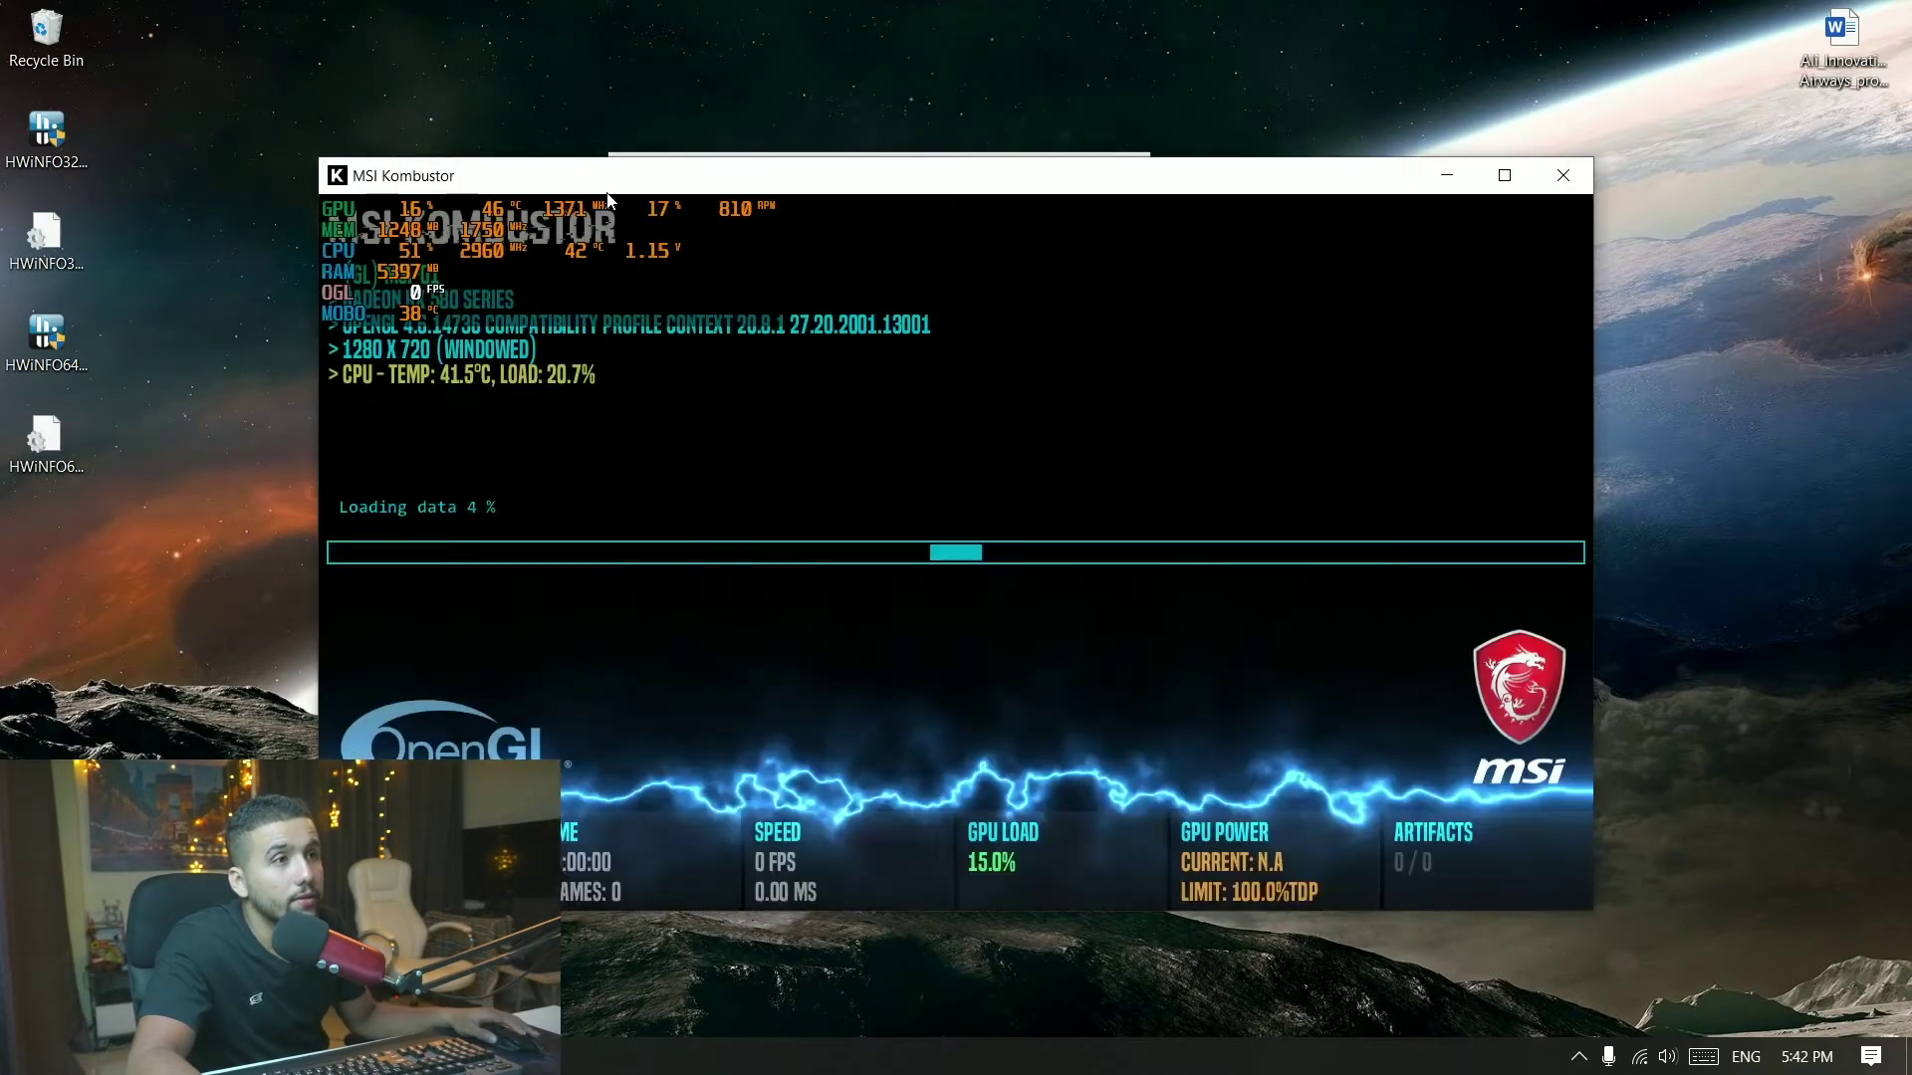
{"action": "left_click_drag", "start_coordinate": [608, 191], "coordinate": [630, 172]}
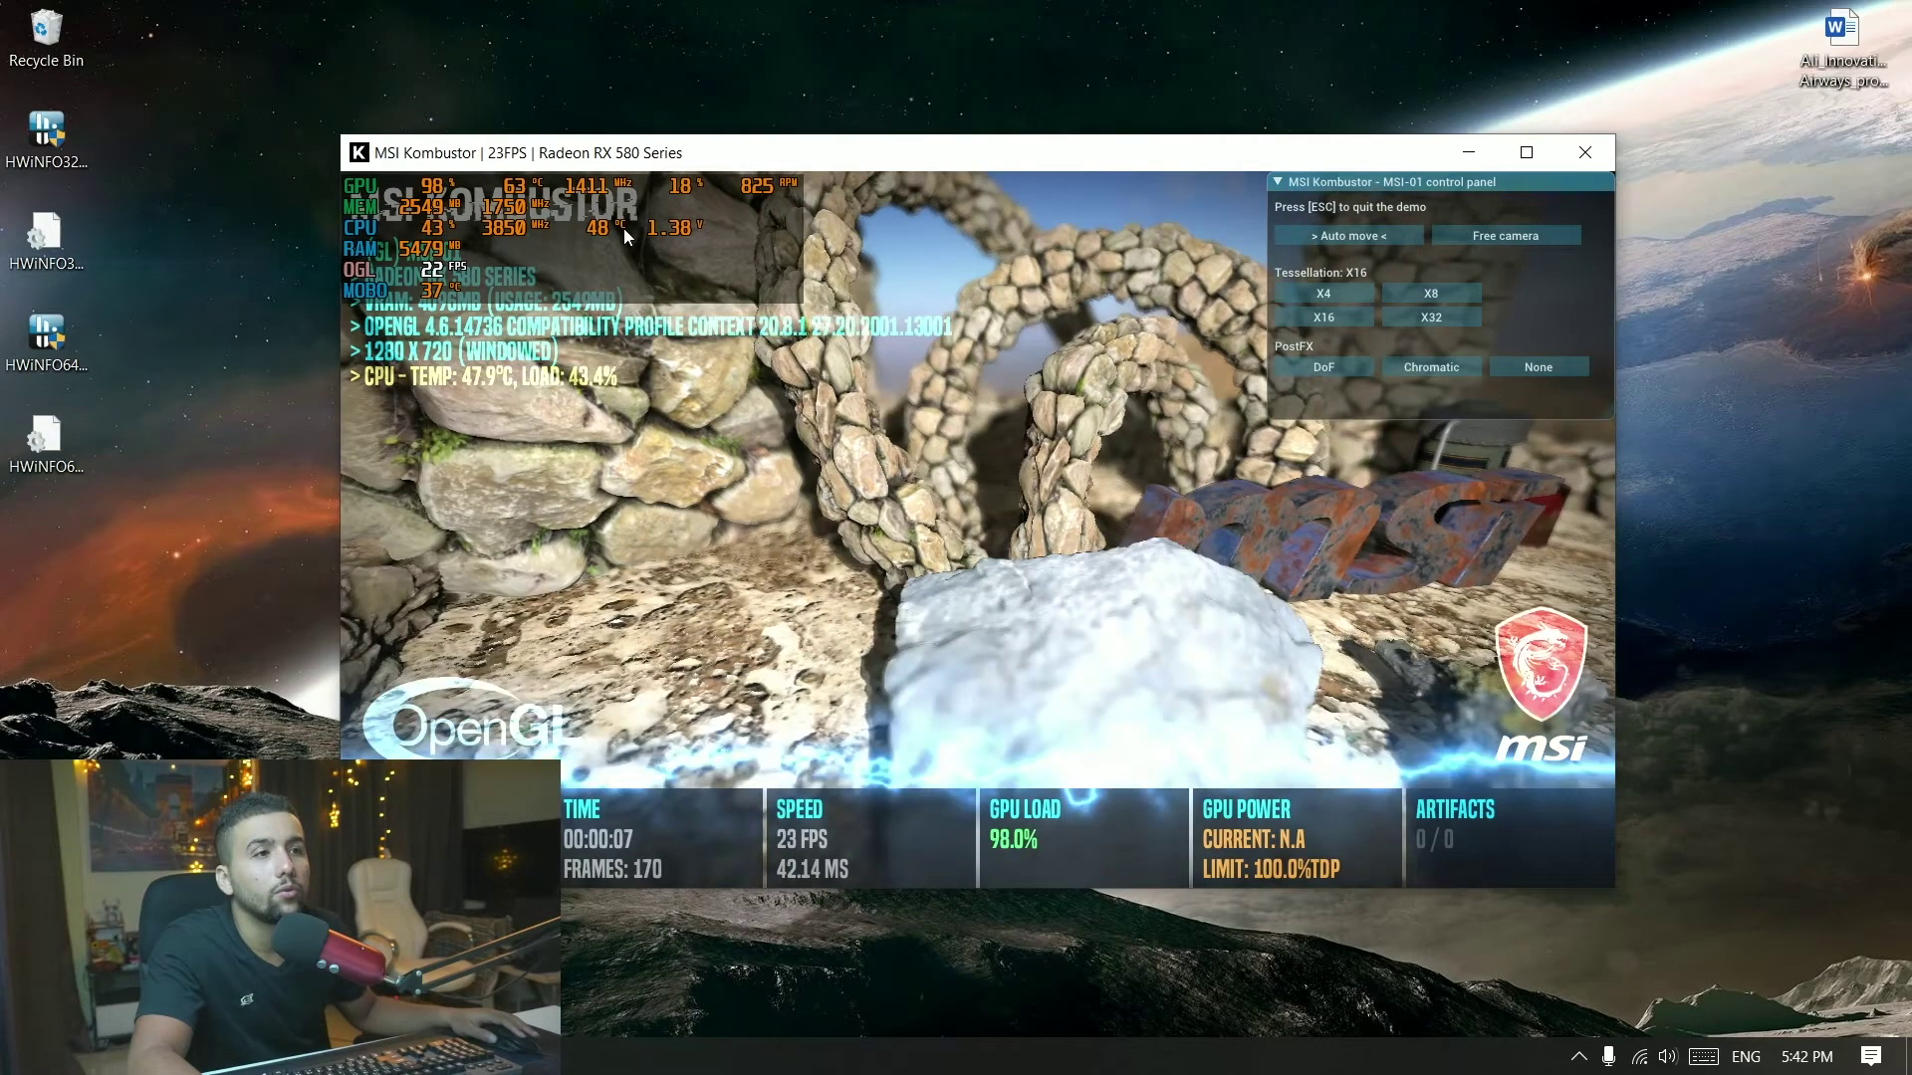
{"action": "left_click", "coordinate": [1577, 143]}
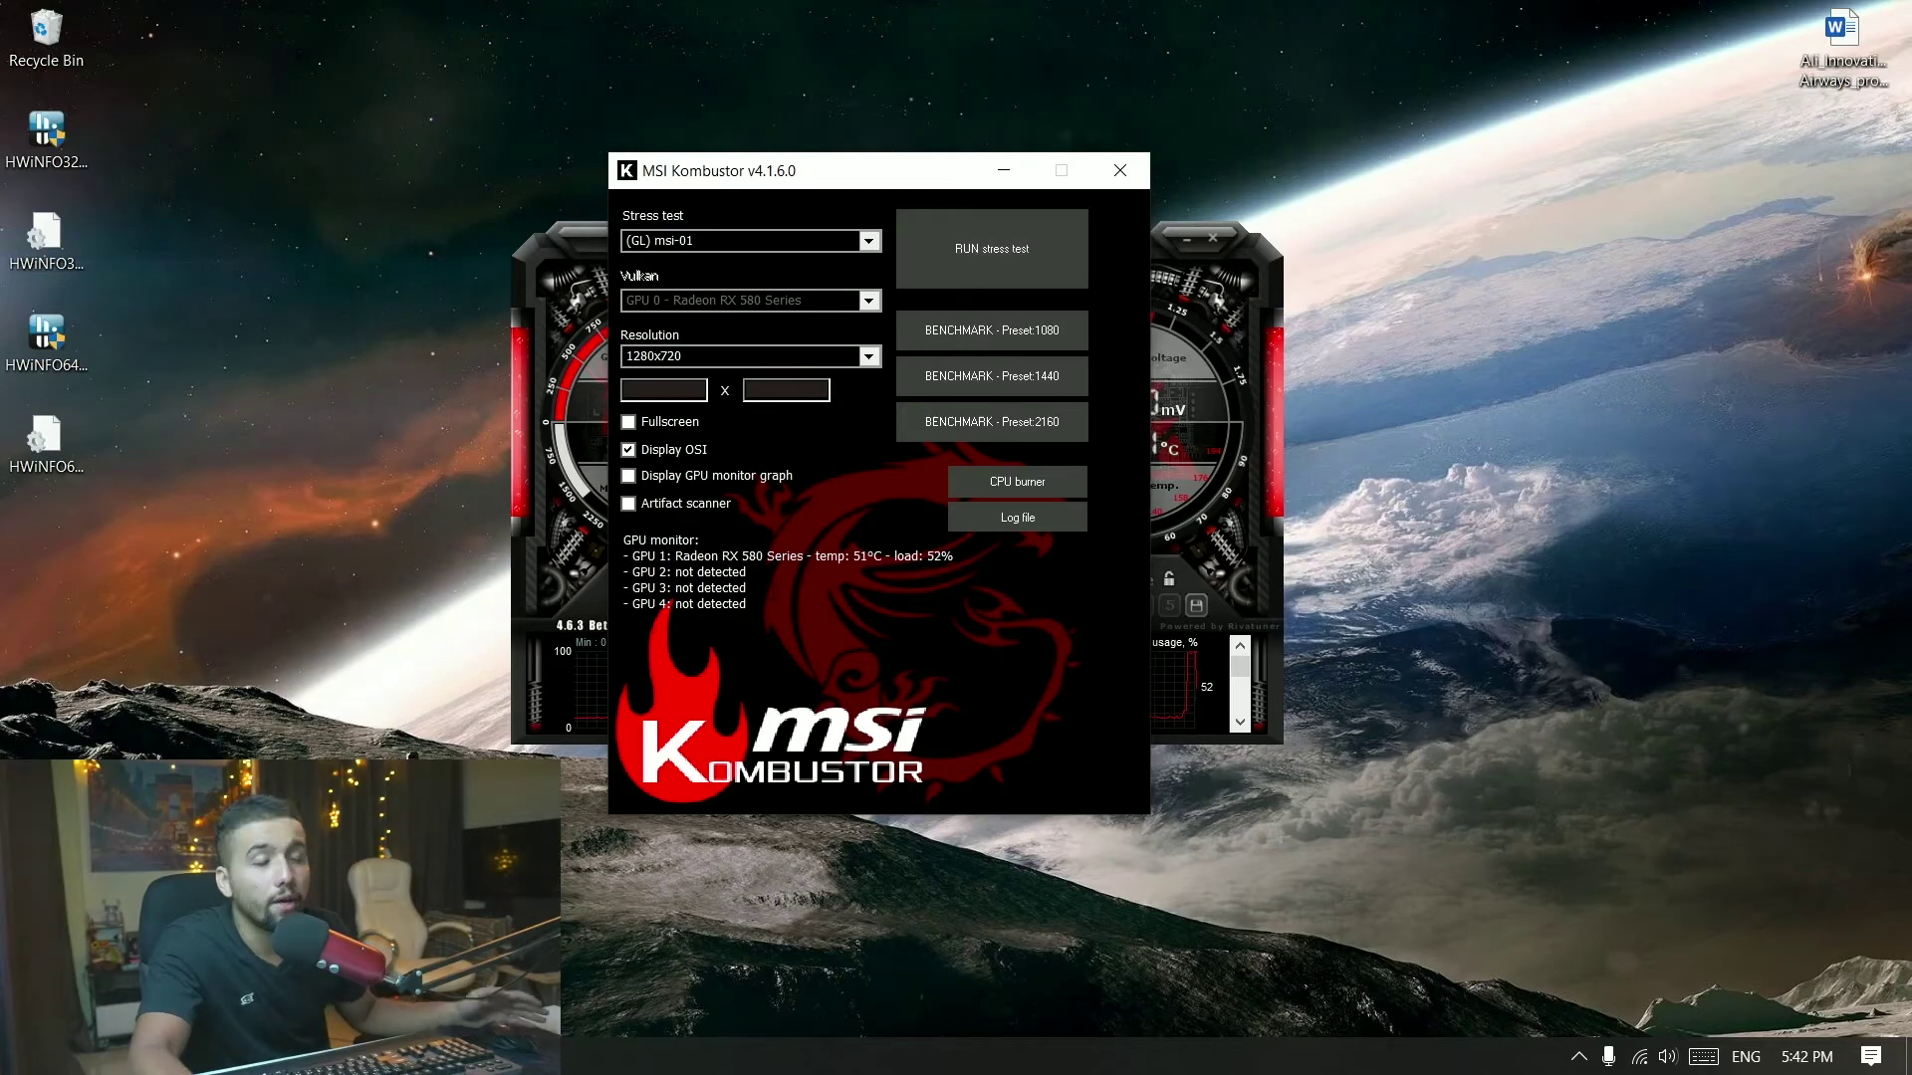
{"action": "left_click_drag", "start_coordinate": [917, 169], "coordinate": [751, 202]}
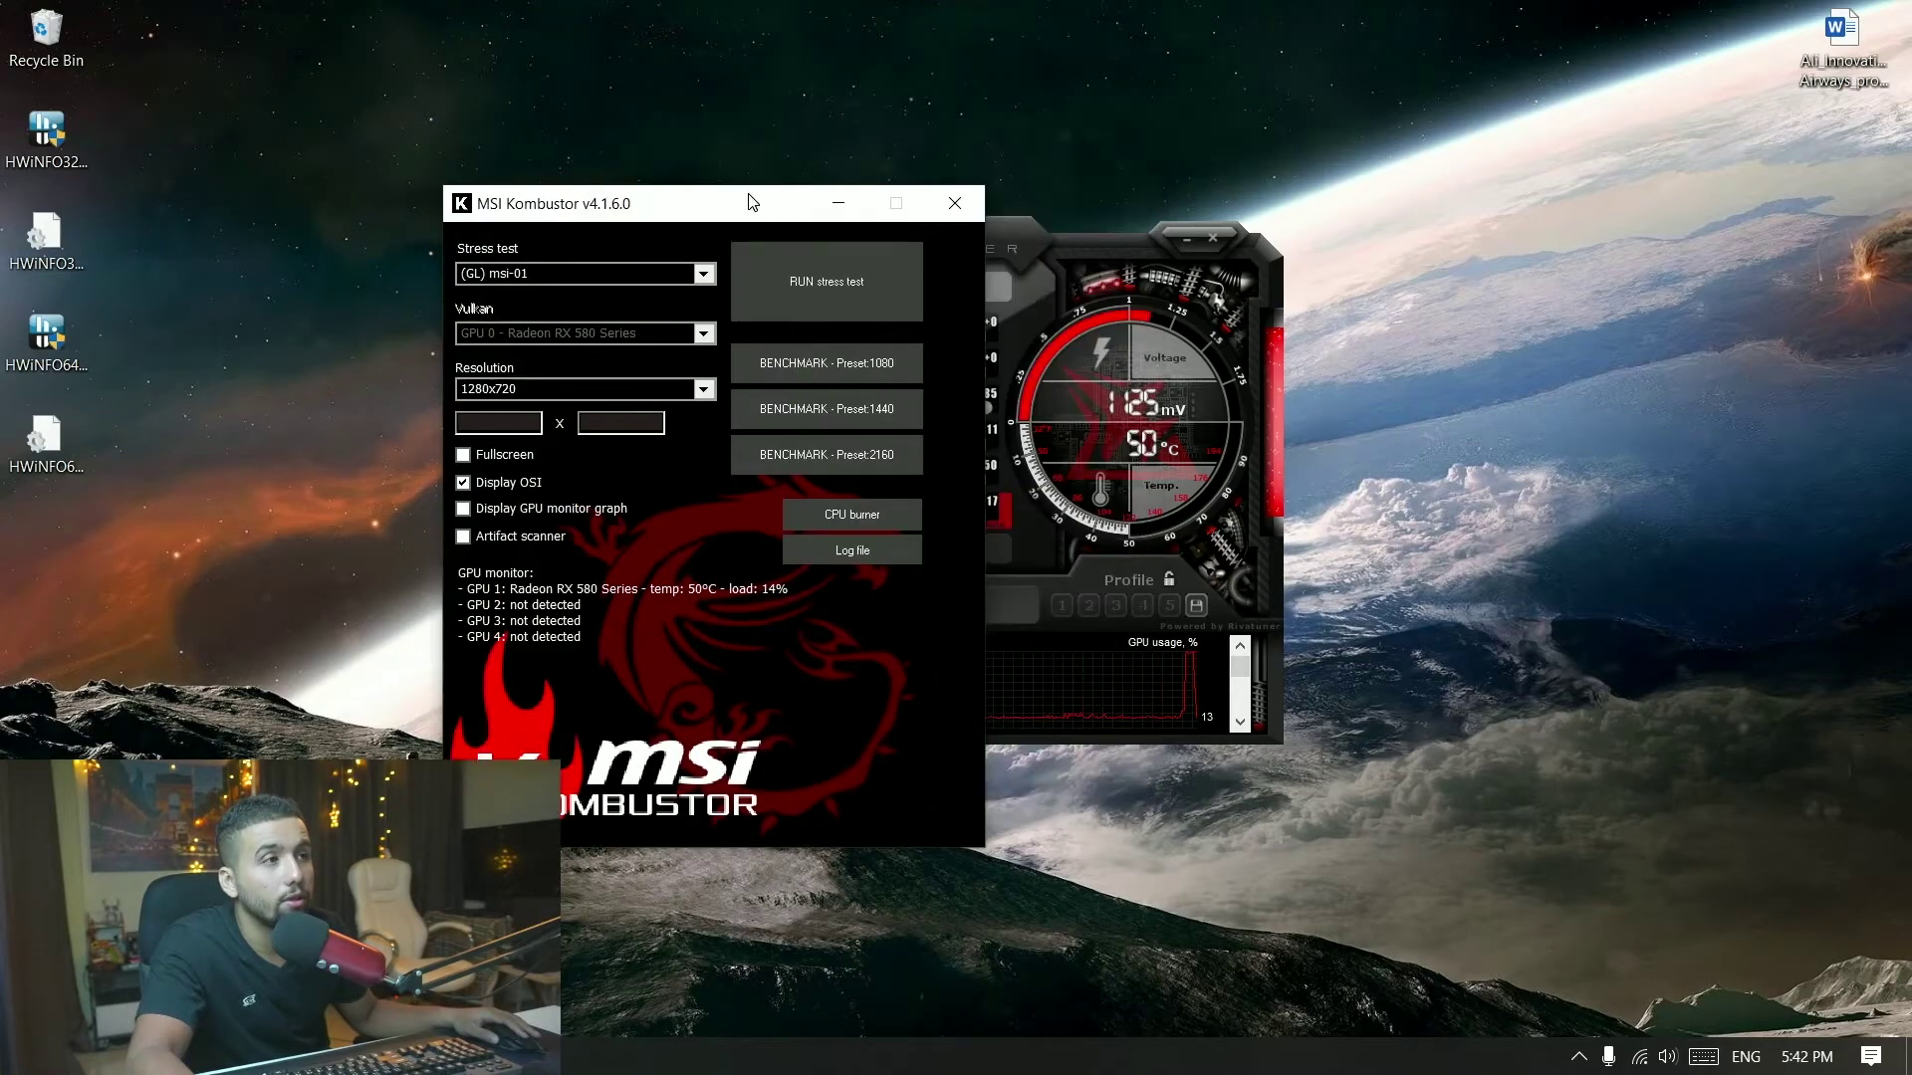
- Close MSI Kombustor, leaving the Afterburner main window alone on the desktop
{"action": "left_click", "coordinate": [954, 203]}
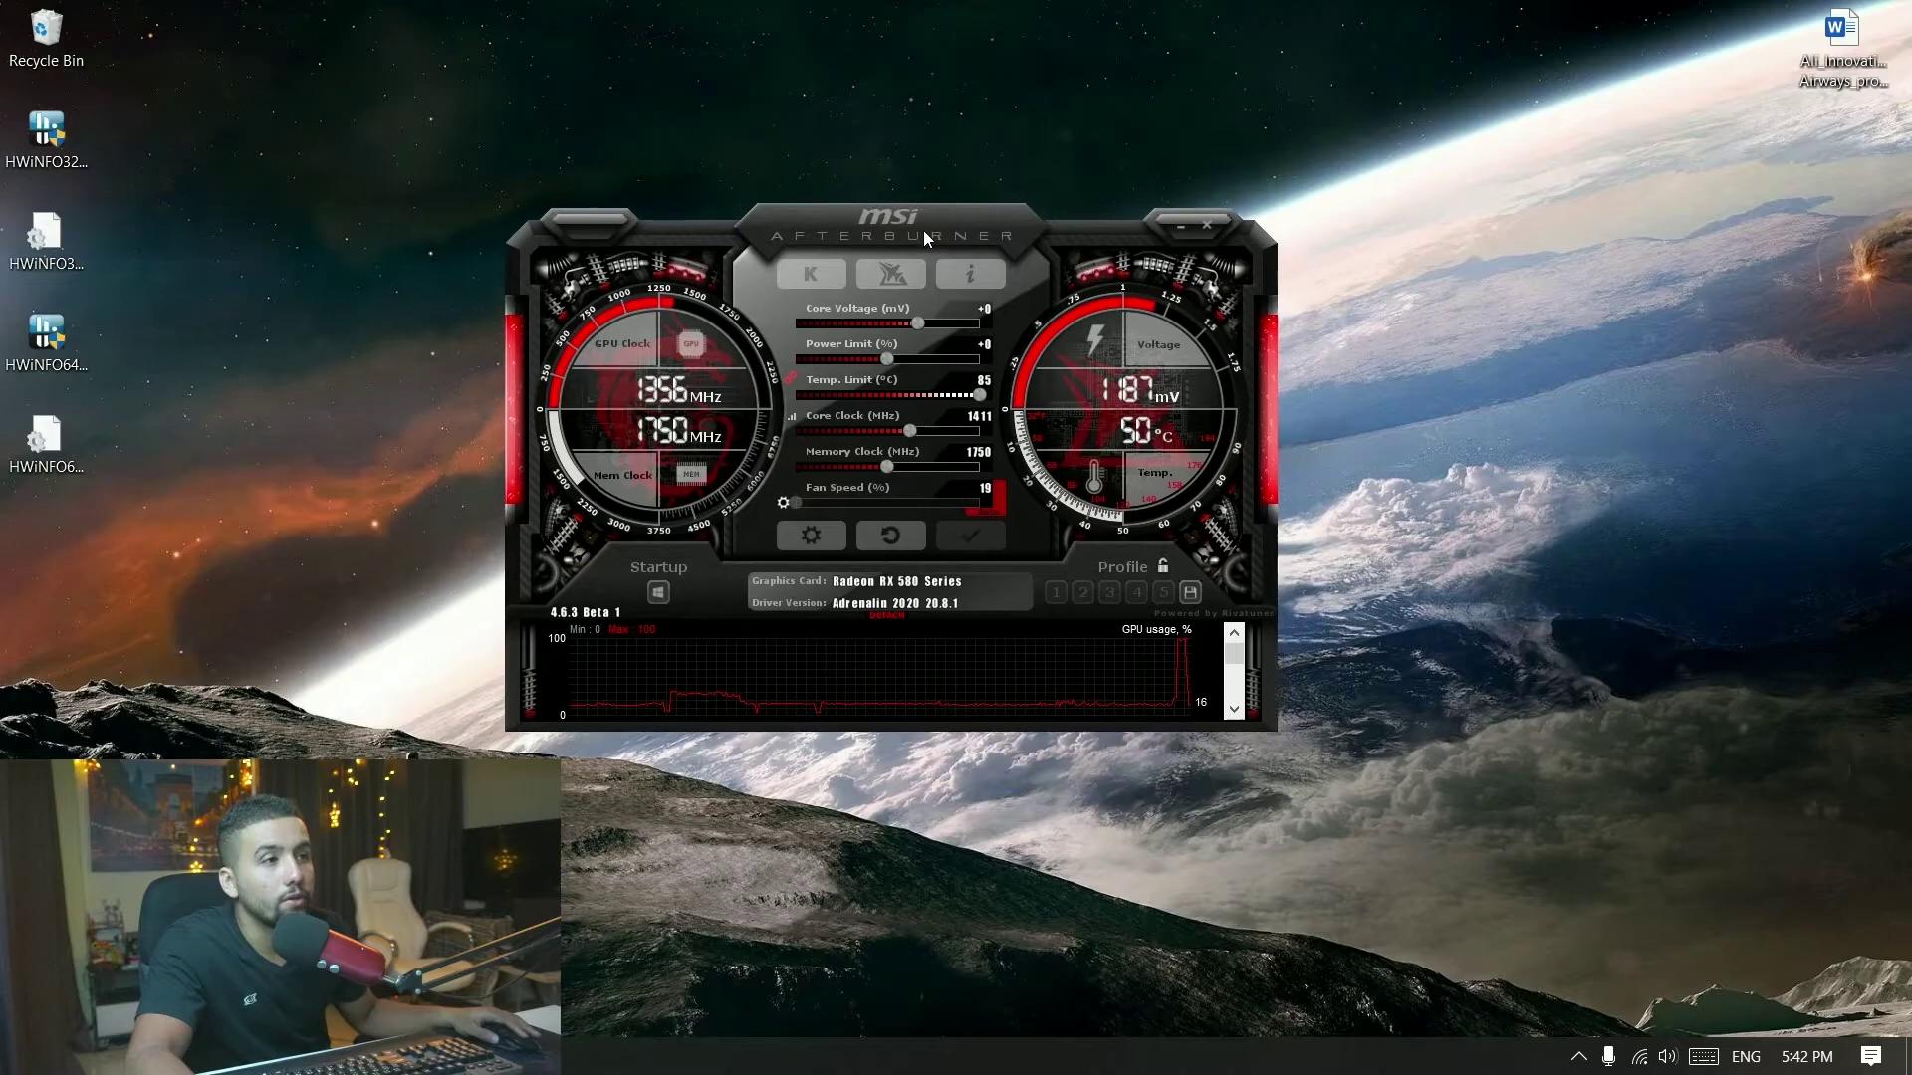